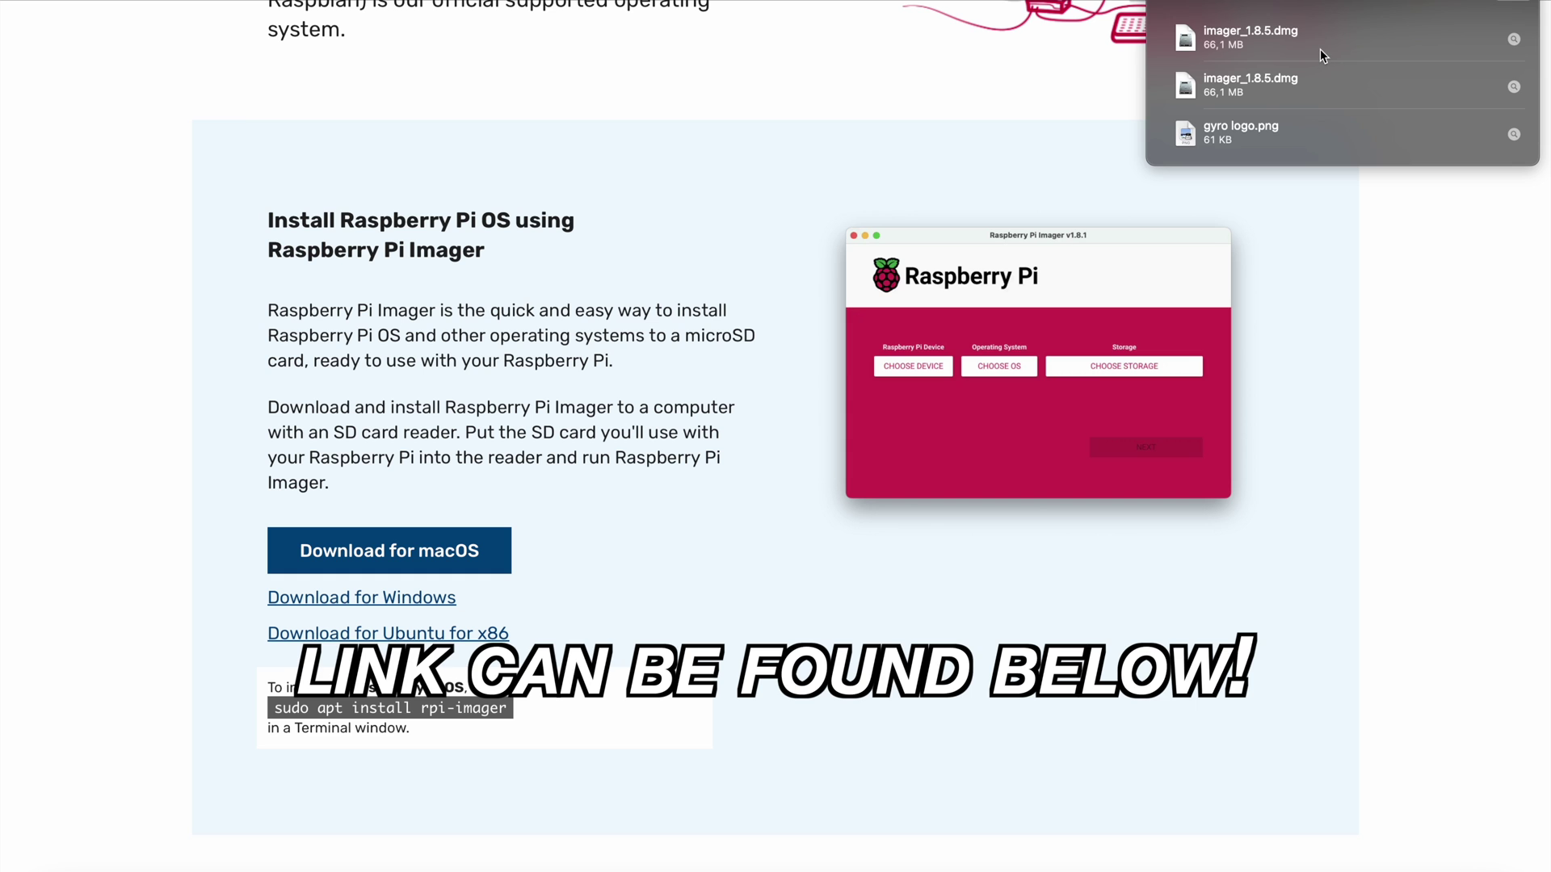
Step: Copy Raspberry Pi Imager from the disk image into Applications, replacing the older copy
{"action": "double_click", "coordinate": [1320, 51]}
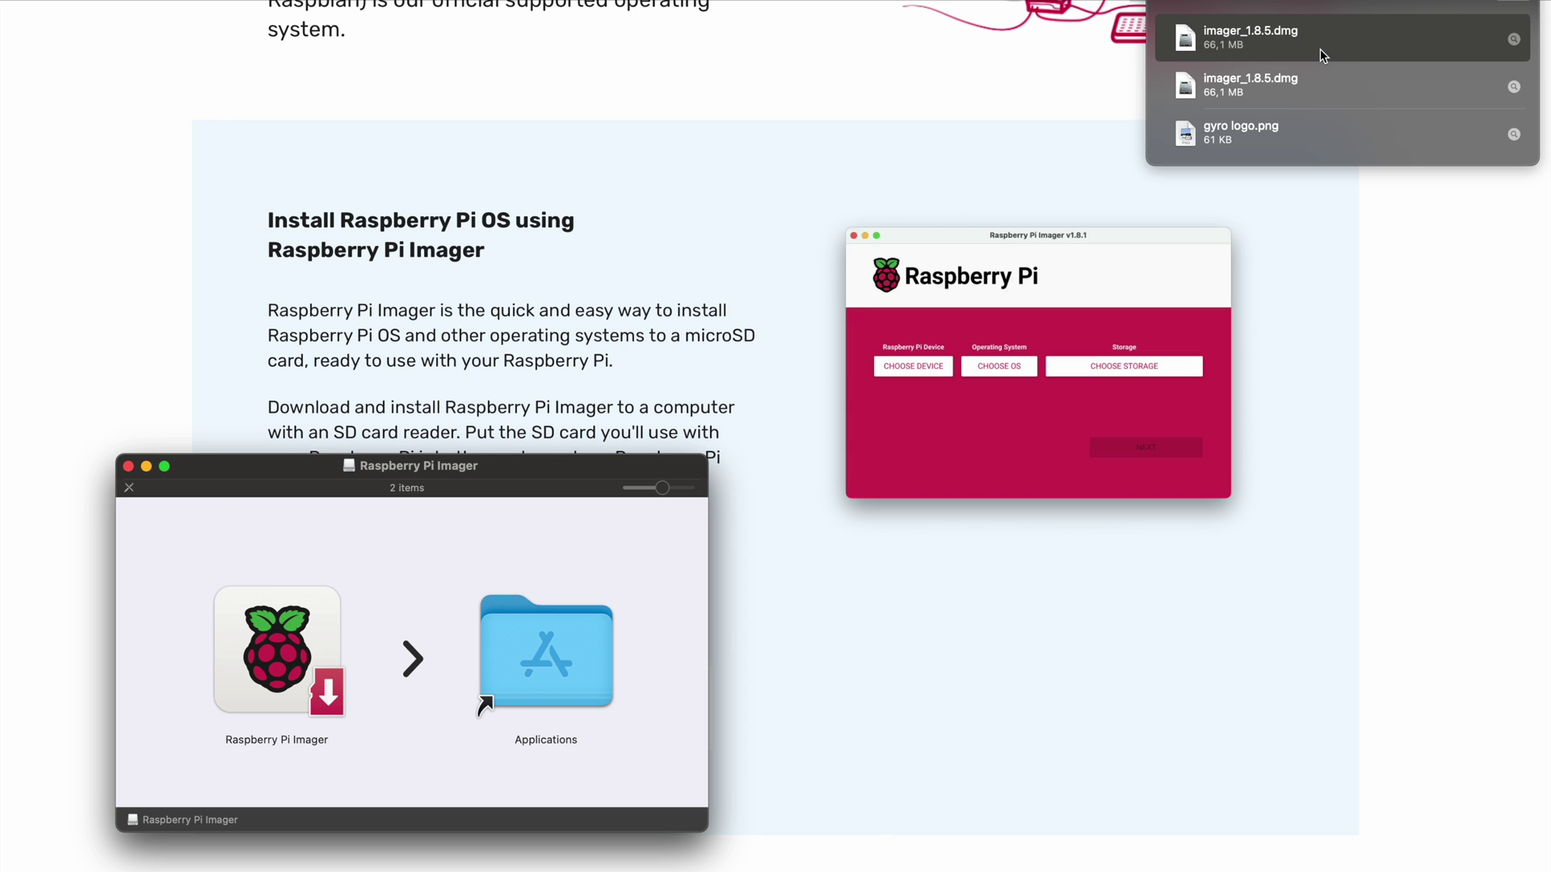
{"action": "left_click_drag", "start_coordinate": [298, 638], "coordinate": [574, 632]}
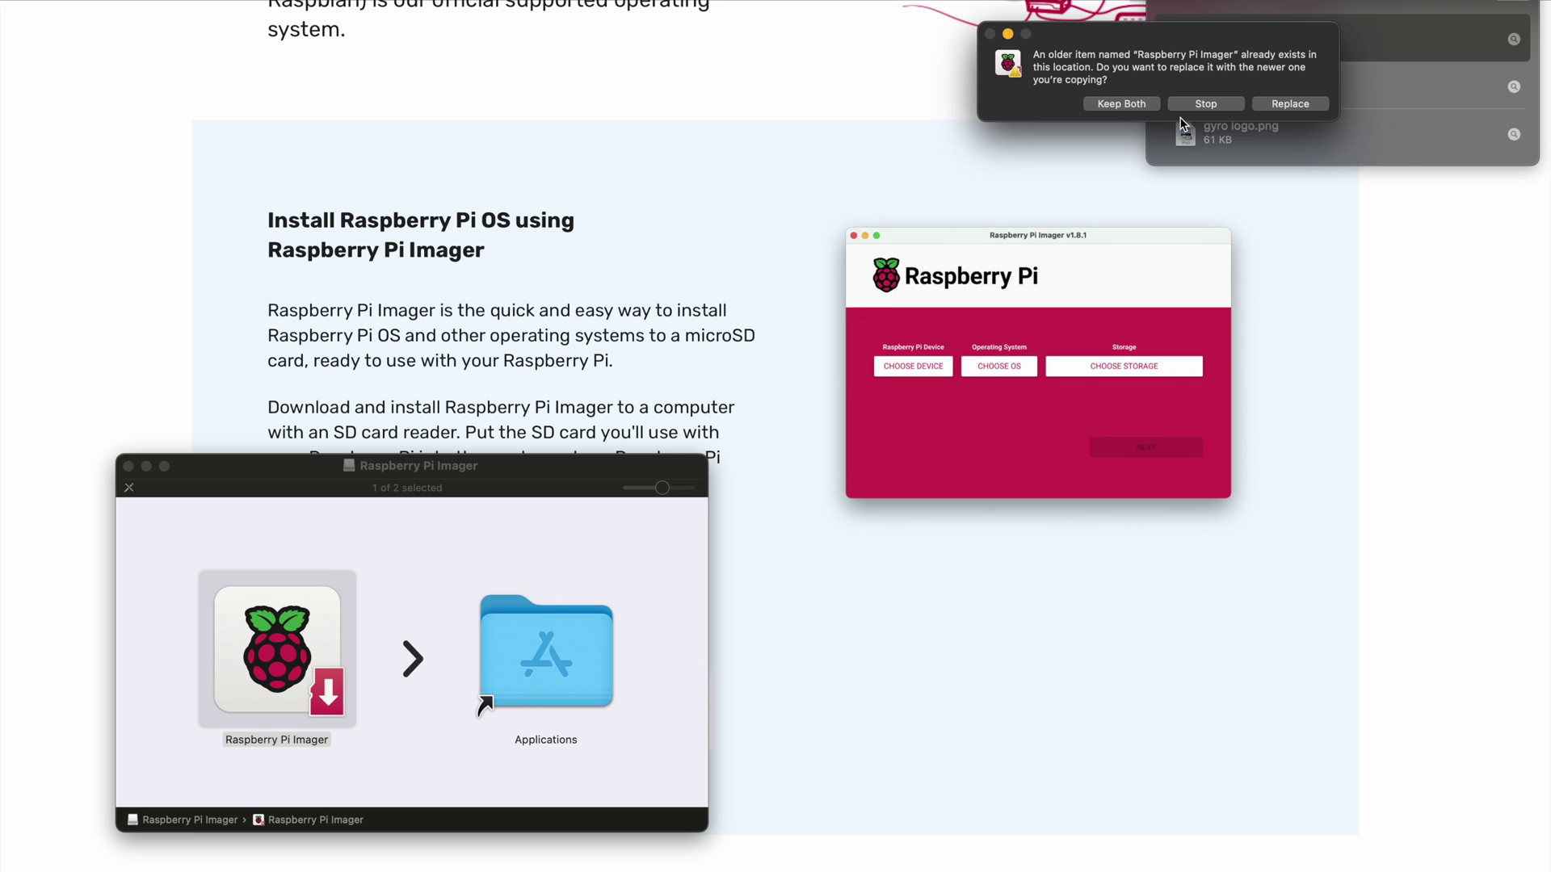
{"action": "left_click", "coordinate": [1288, 103]}
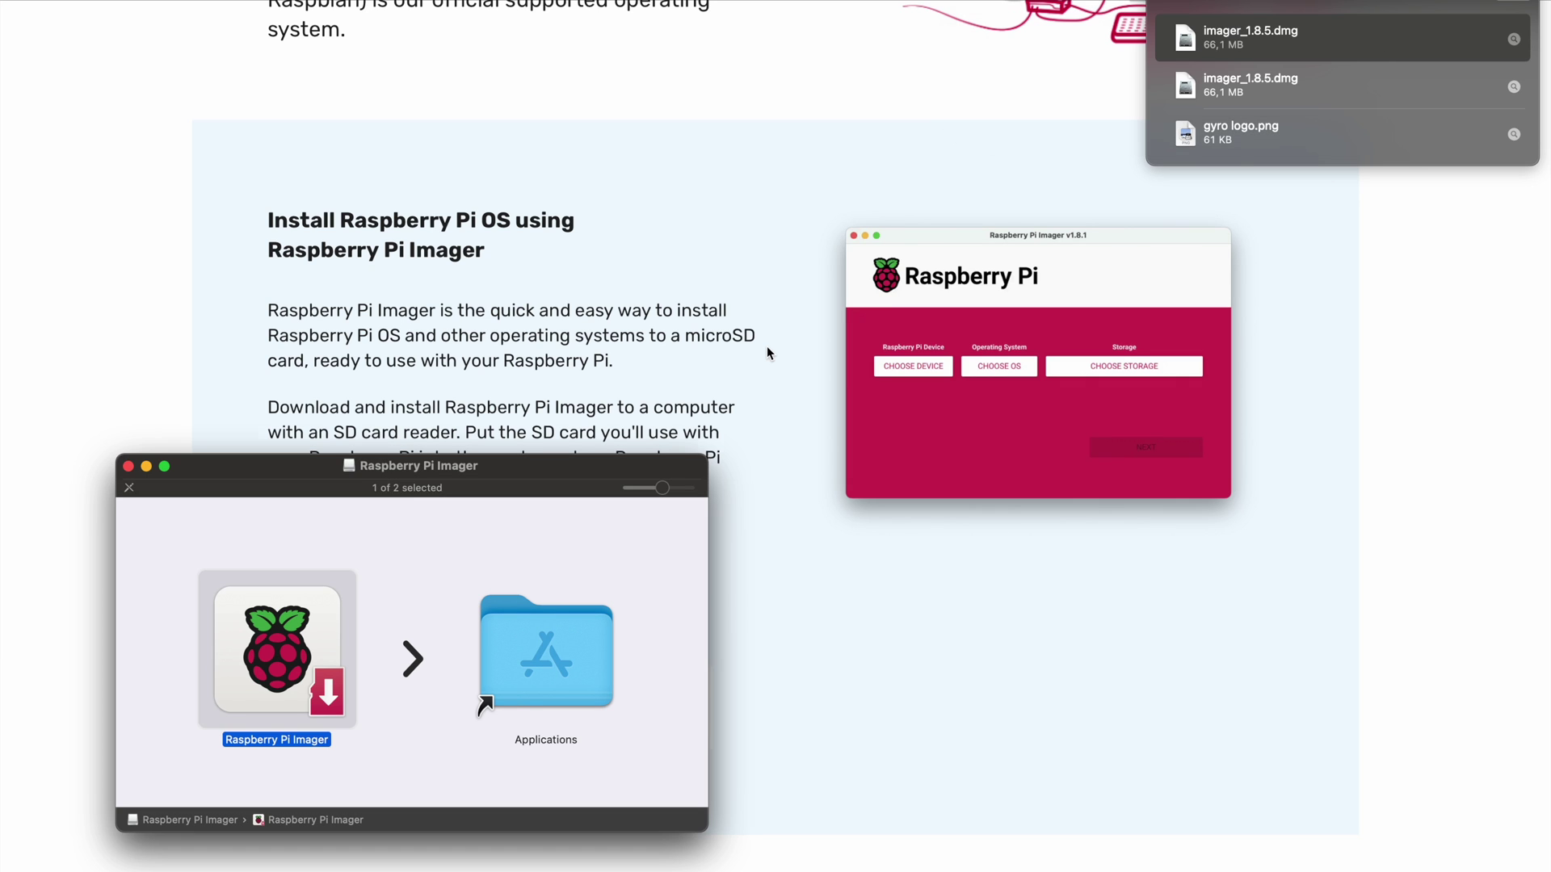
Step: Launch Raspberry Pi Imager 1.8.5 via Spotlight and allow the downloaded app to open
{"action": "key", "text": "super+space"}
{"action": "type", "text": "rasp"}
{"action": "key", "text": "Return"}
{"action": "left_click", "coordinate": [841, 317]}
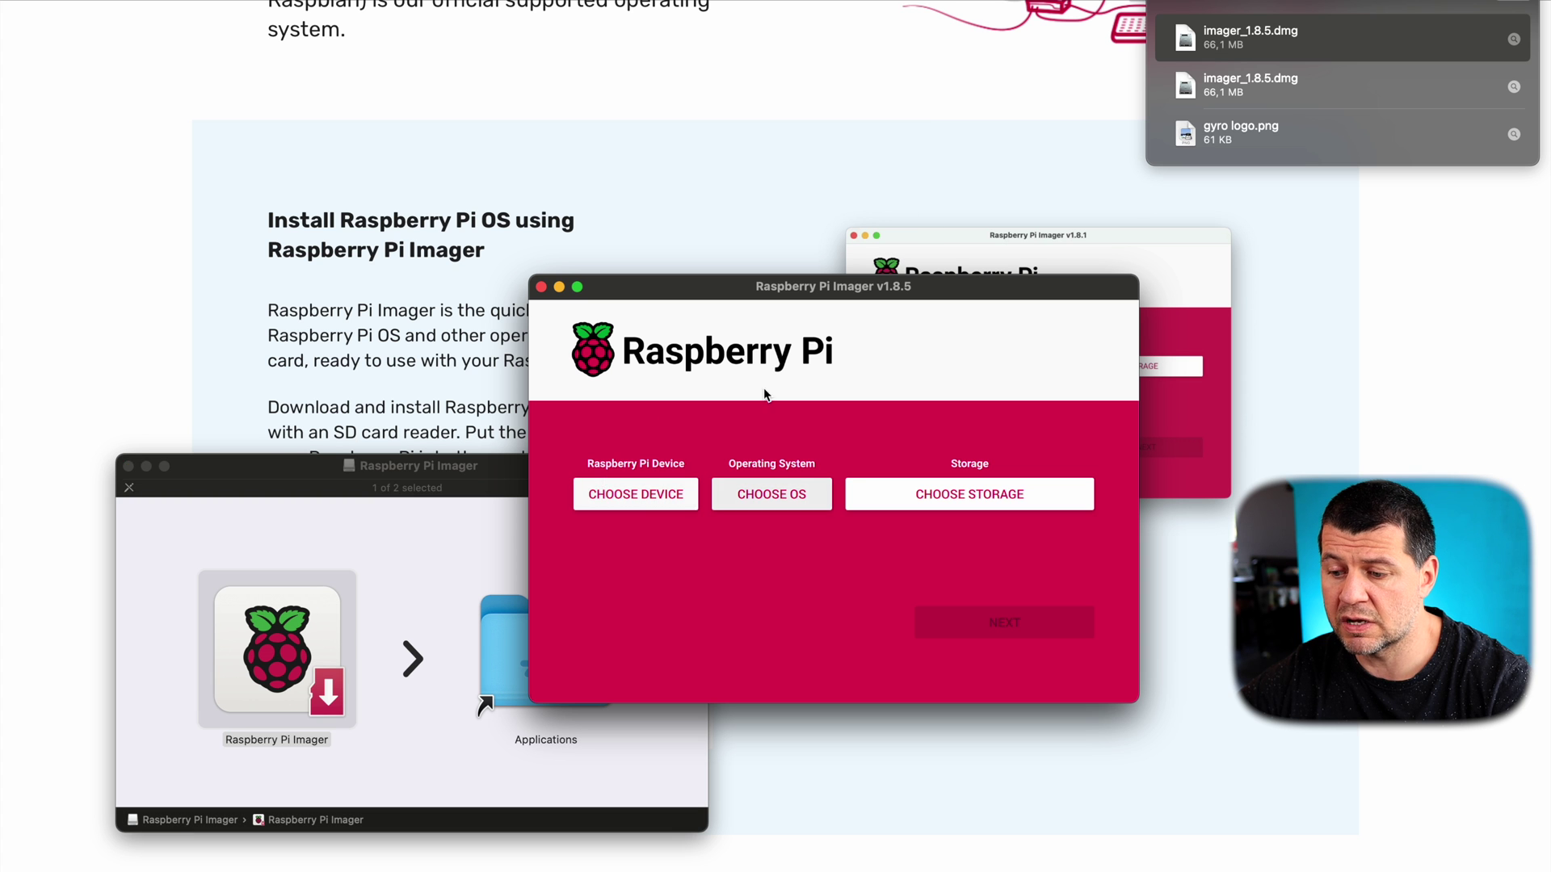
Step: Pick Raspberry Pi 5 as the device and Home Assistant OS 11.5 (RPi 5) from Other specific-purpose OS
{"action": "left_click", "coordinate": [671, 496]}
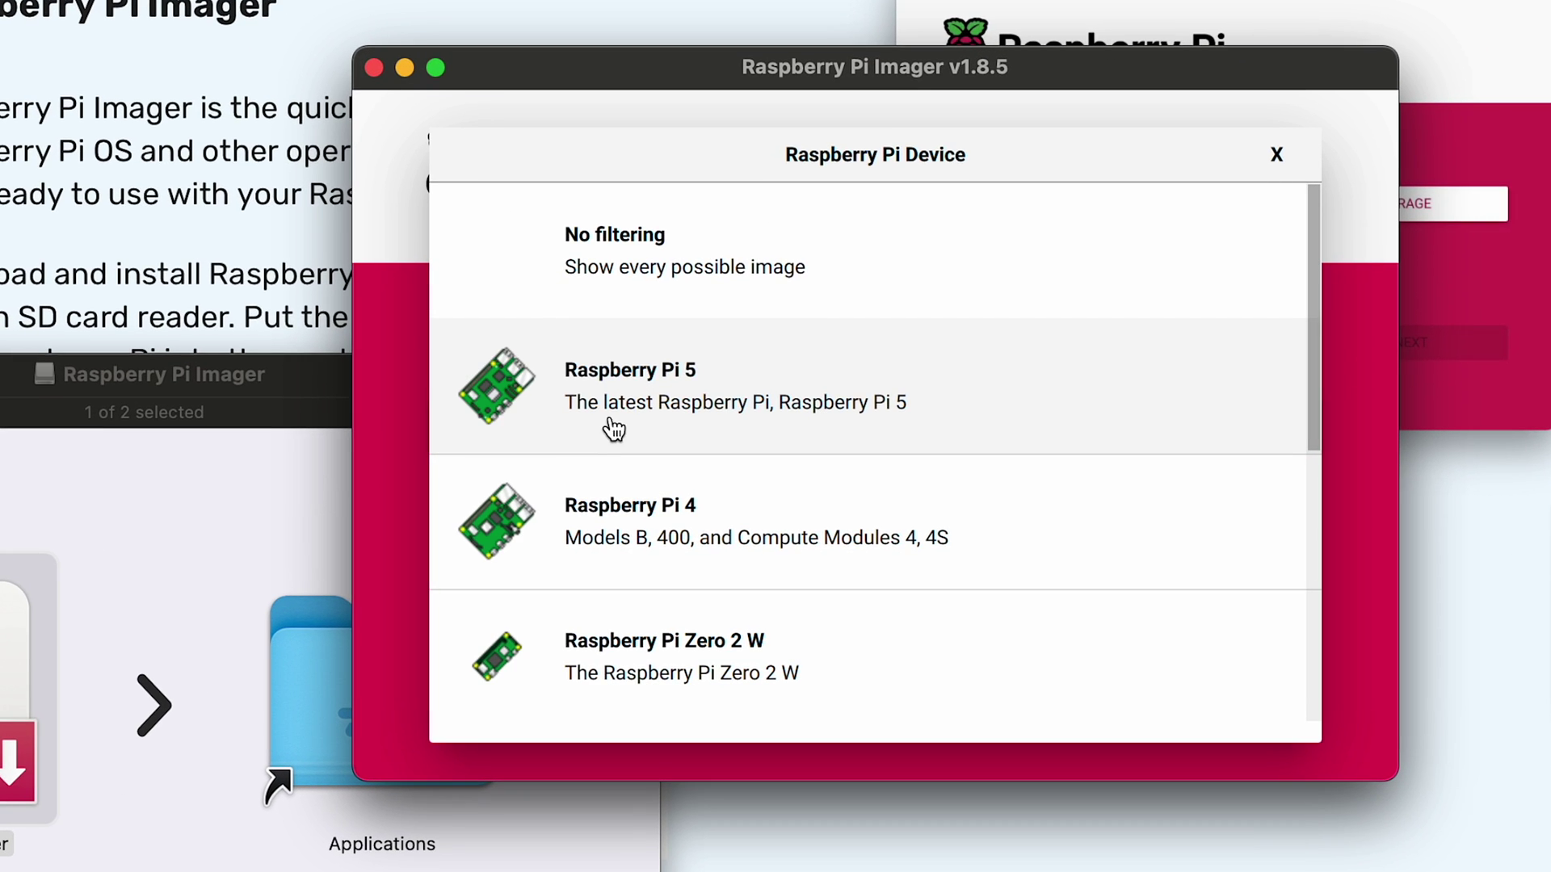
{"action": "left_click", "coordinate": [634, 408]}
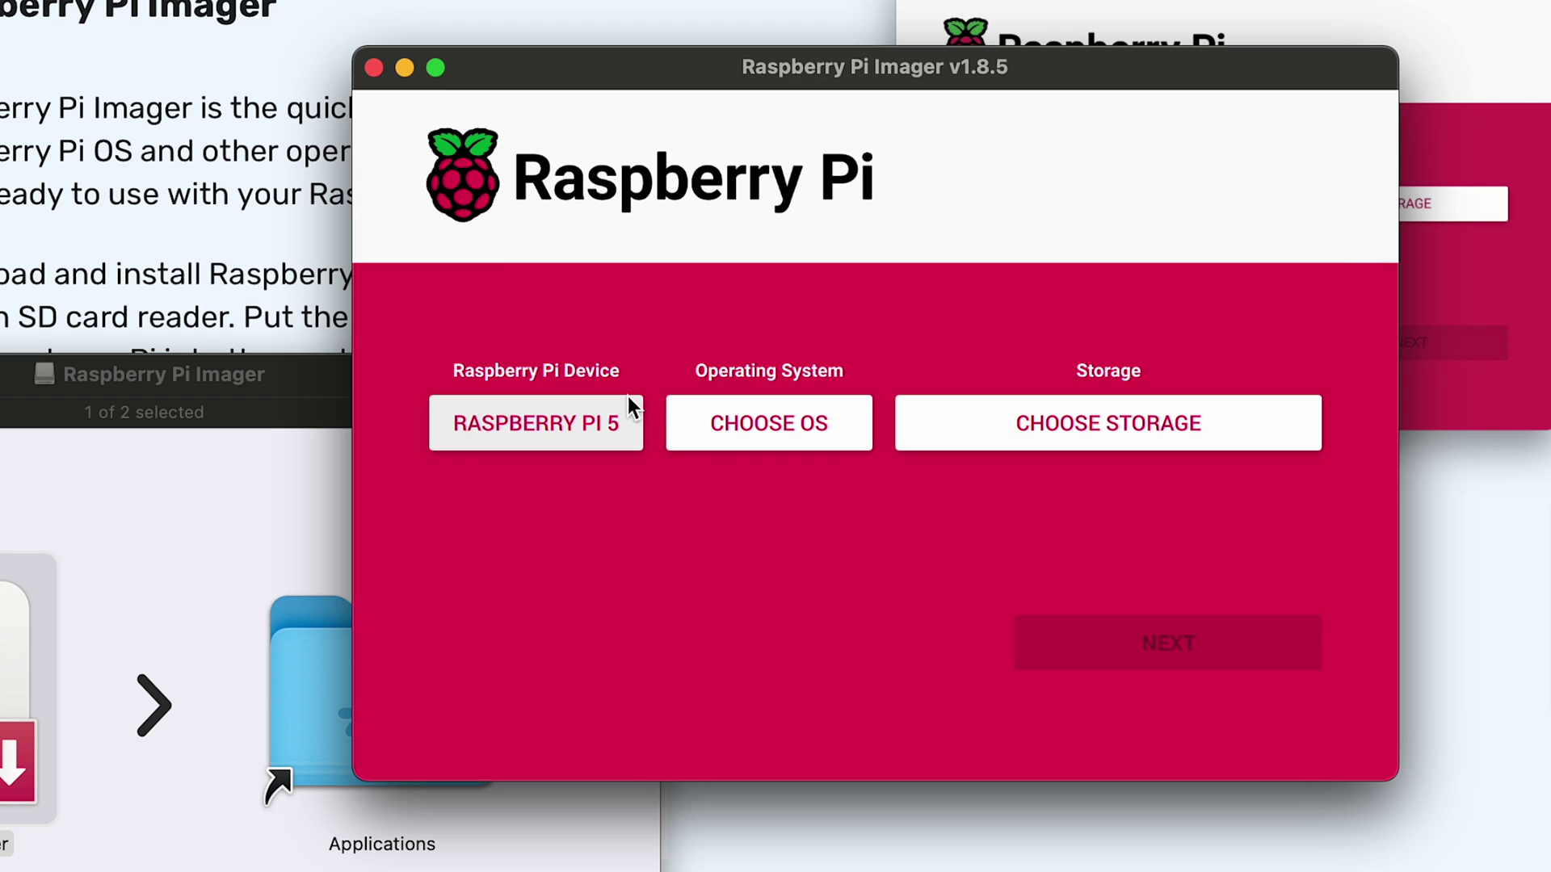
{"action": "left_click", "coordinate": [711, 428]}
{"action": "scroll", "coordinate": [727, 560], "scroll_direction": "down", "scroll_amount": 5}
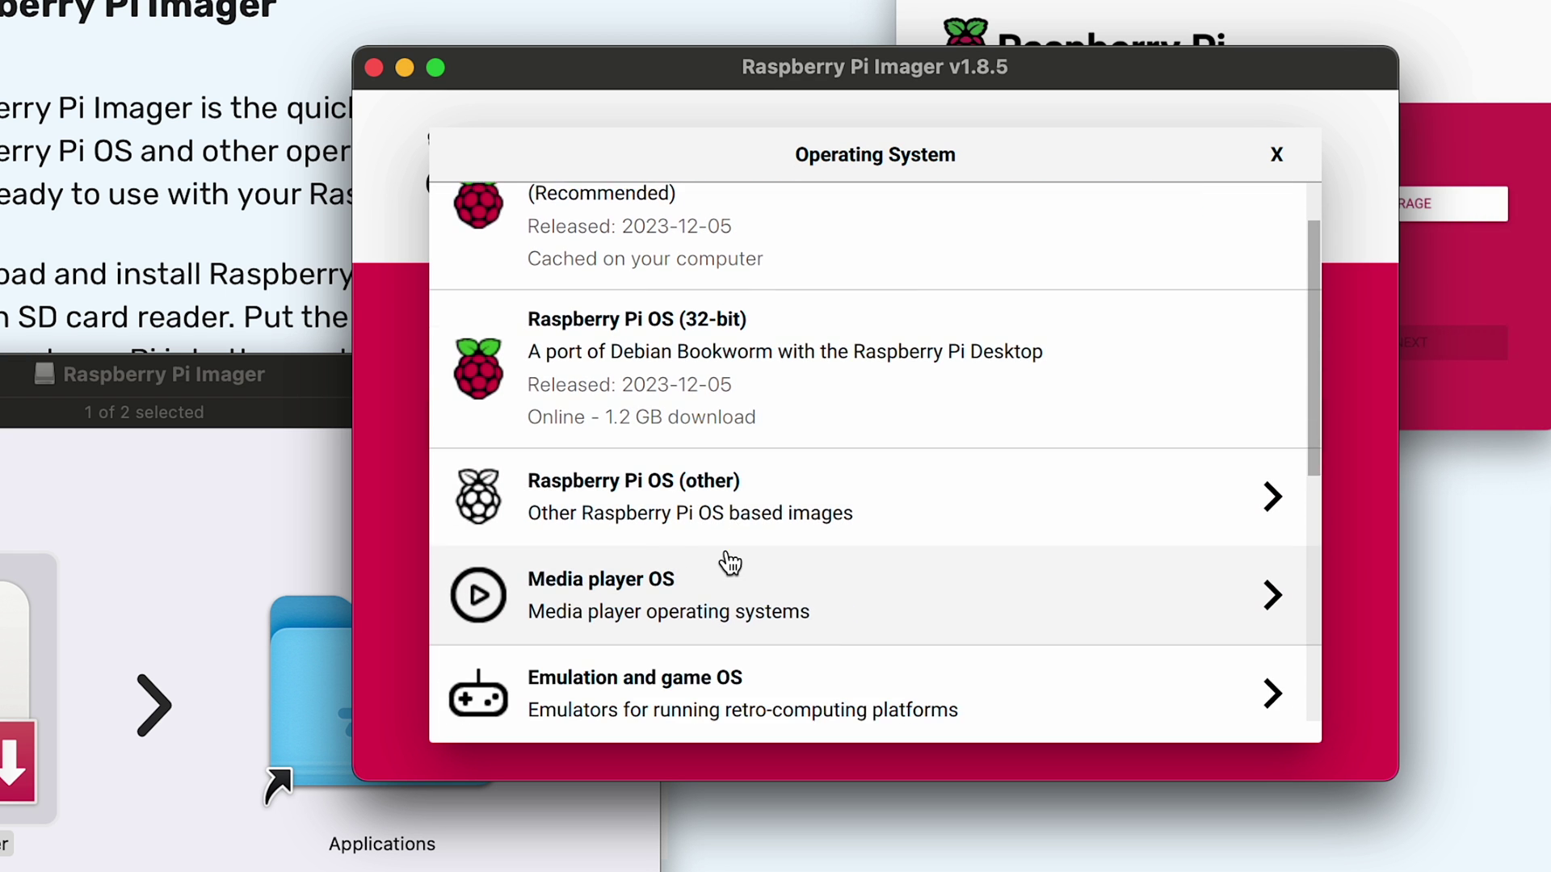
{"action": "scroll", "coordinate": [729, 562], "scroll_direction": "down", "scroll_amount": 2}
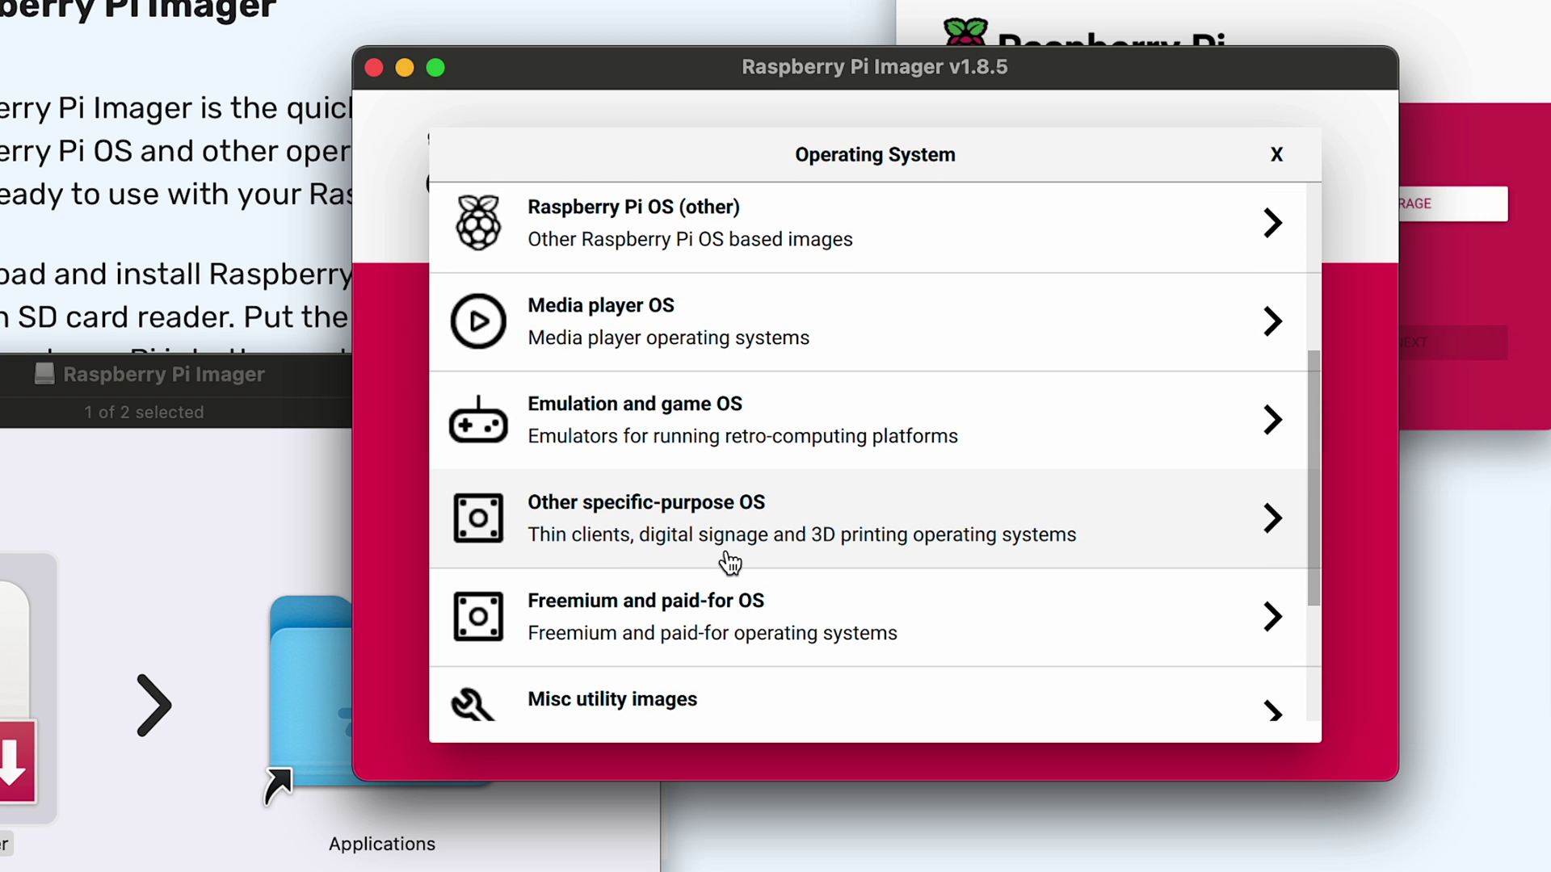
{"action": "left_click", "coordinate": [686, 537]}
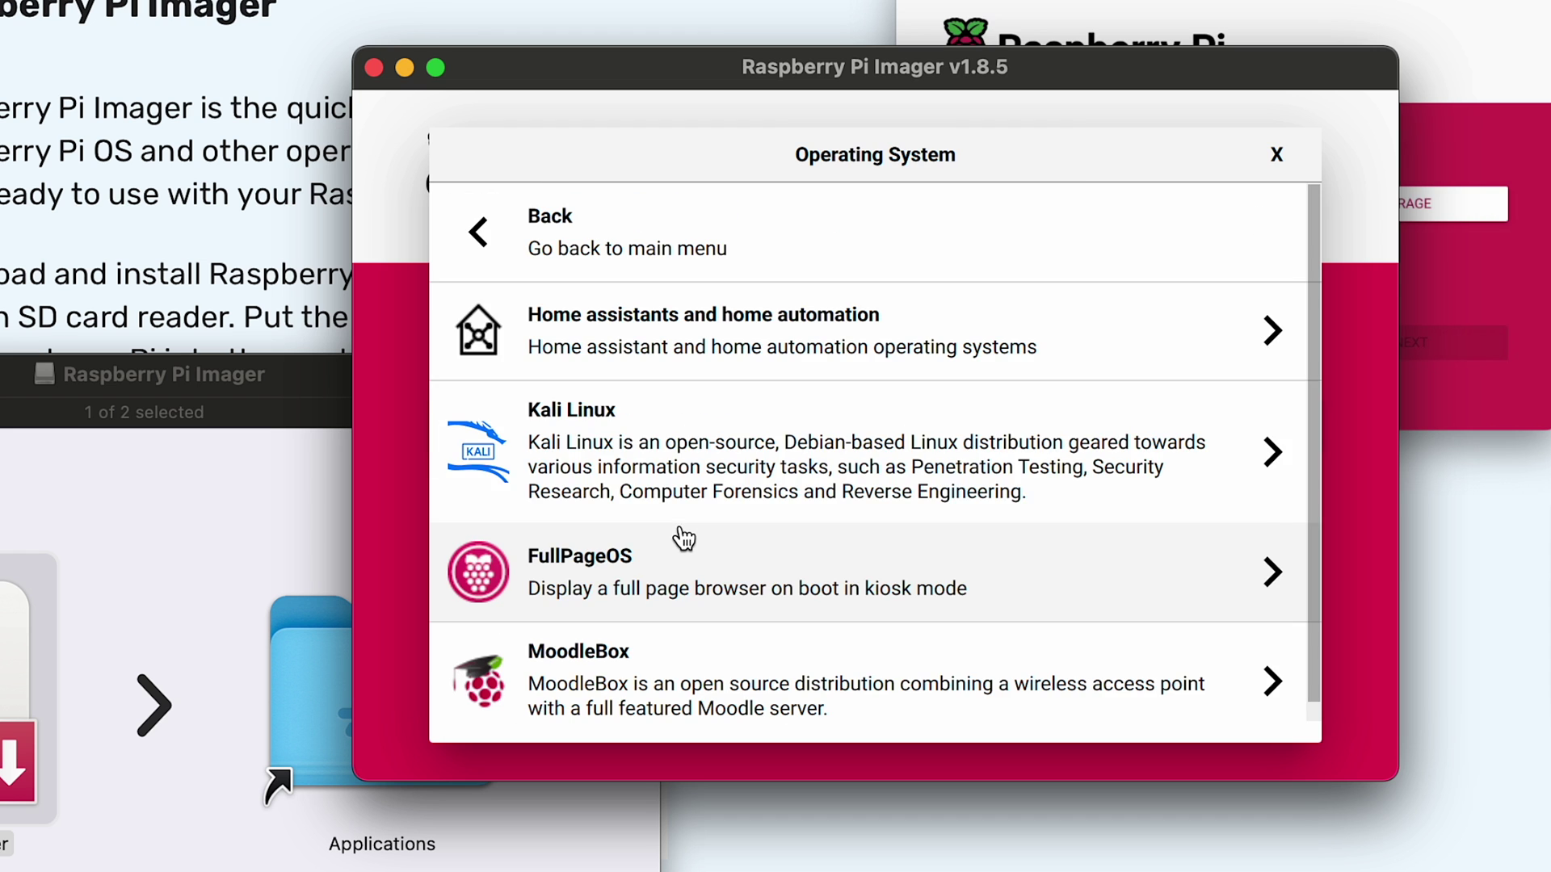
{"action": "left_click", "coordinate": [683, 340]}
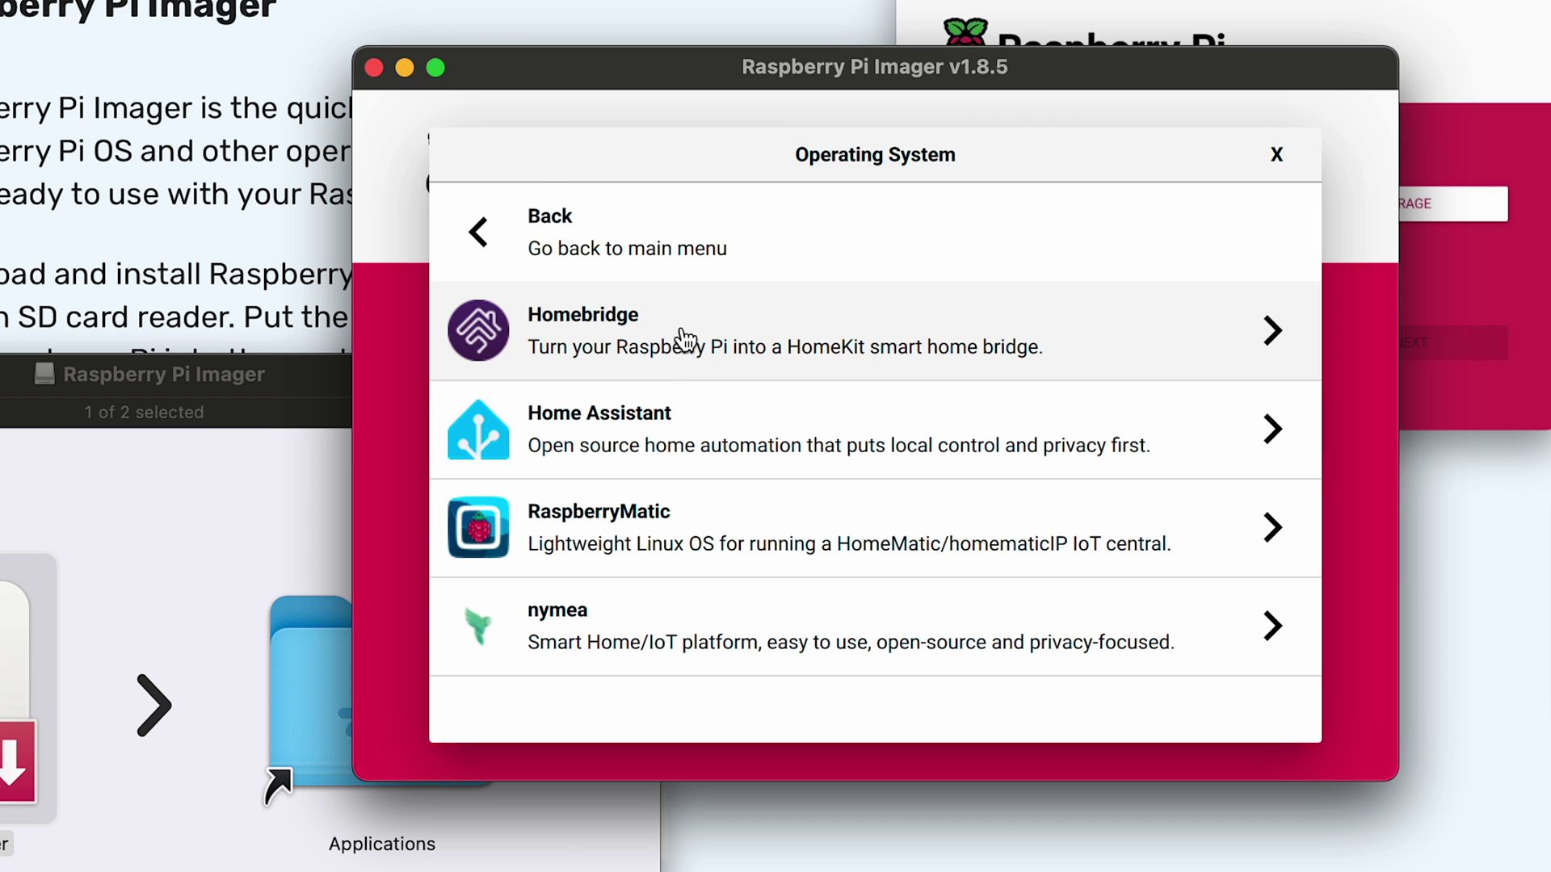
{"action": "left_click", "coordinate": [673, 428]}
{"action": "left_click", "coordinate": [686, 379]}
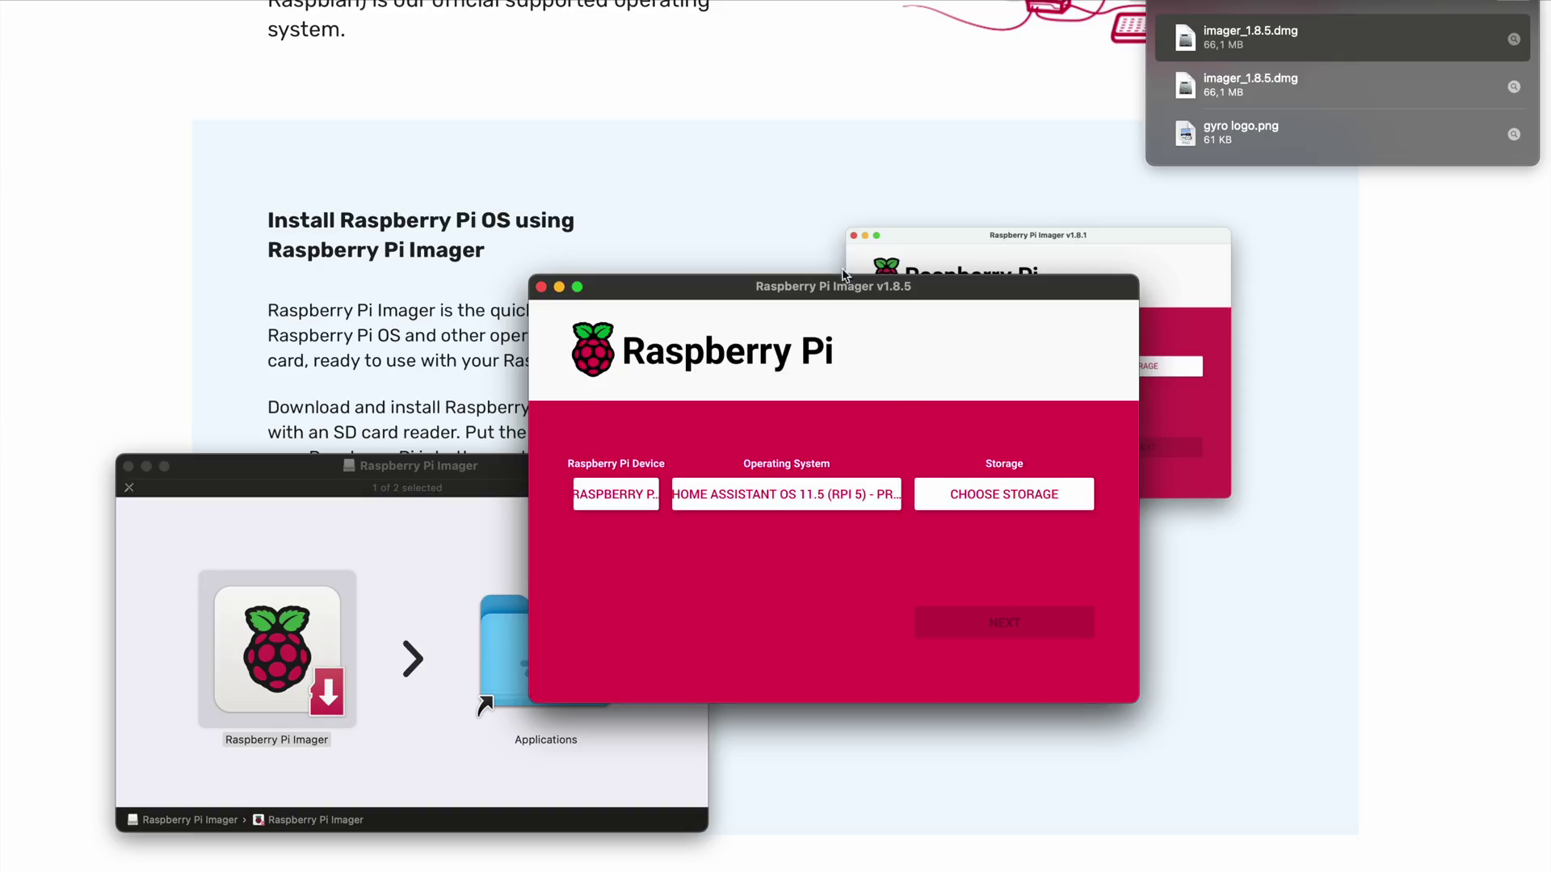
Step: Write the image to Apple SDXC Reader Media, confirming the erase and entering the Mac password
{"action": "left_click", "coordinate": [1040, 515]}
{"action": "left_click", "coordinate": [876, 385]}
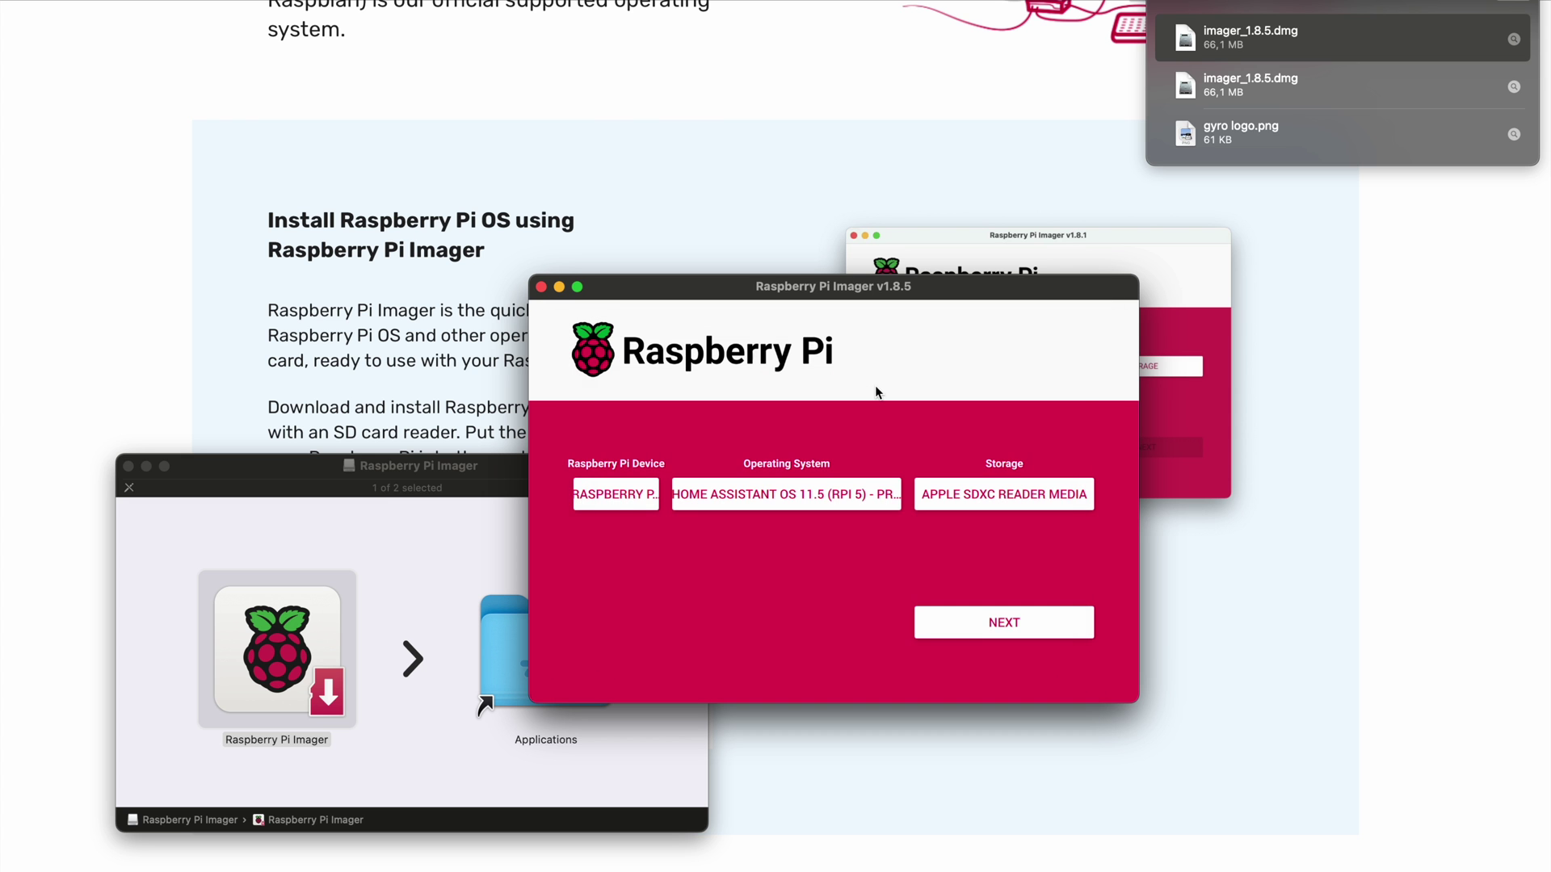
{"action": "left_click", "coordinate": [976, 629]}
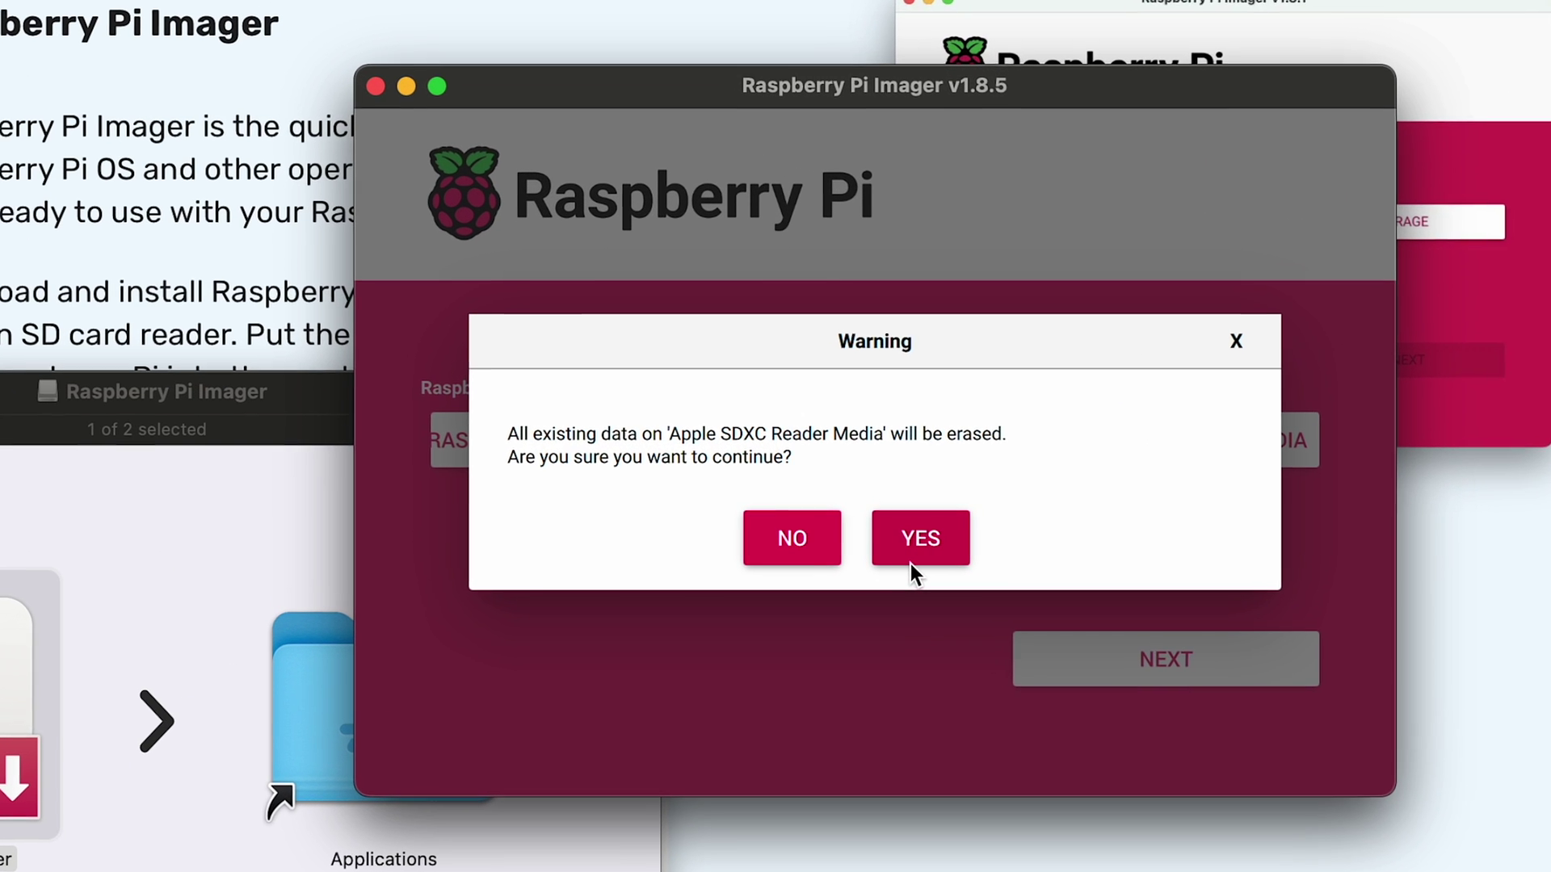
{"action": "left_click", "coordinate": [864, 551]}
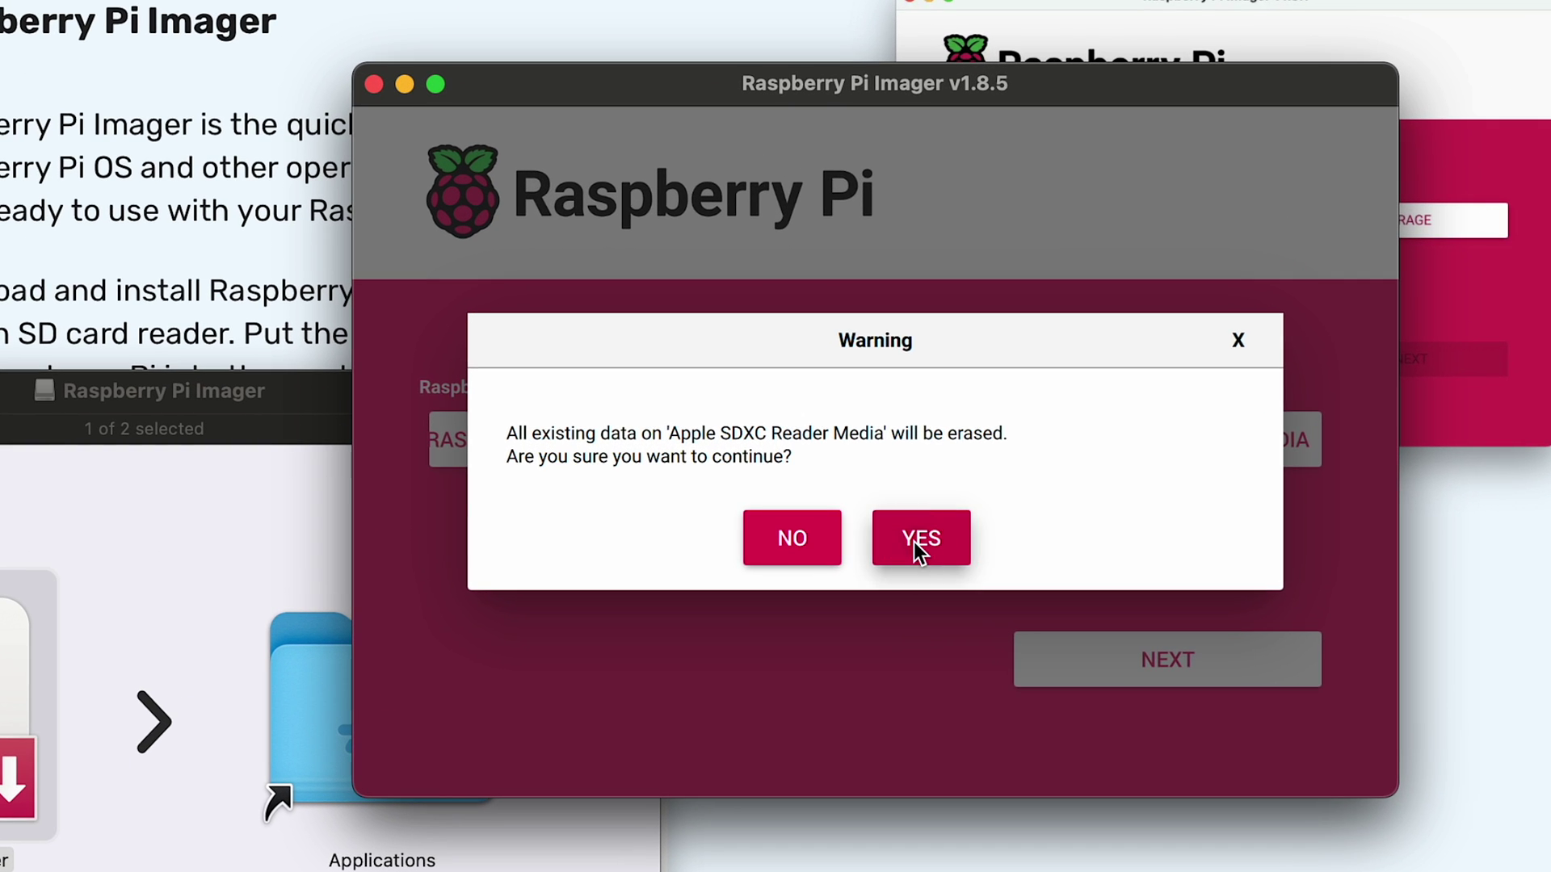
{"action": "type", "text": "••"}
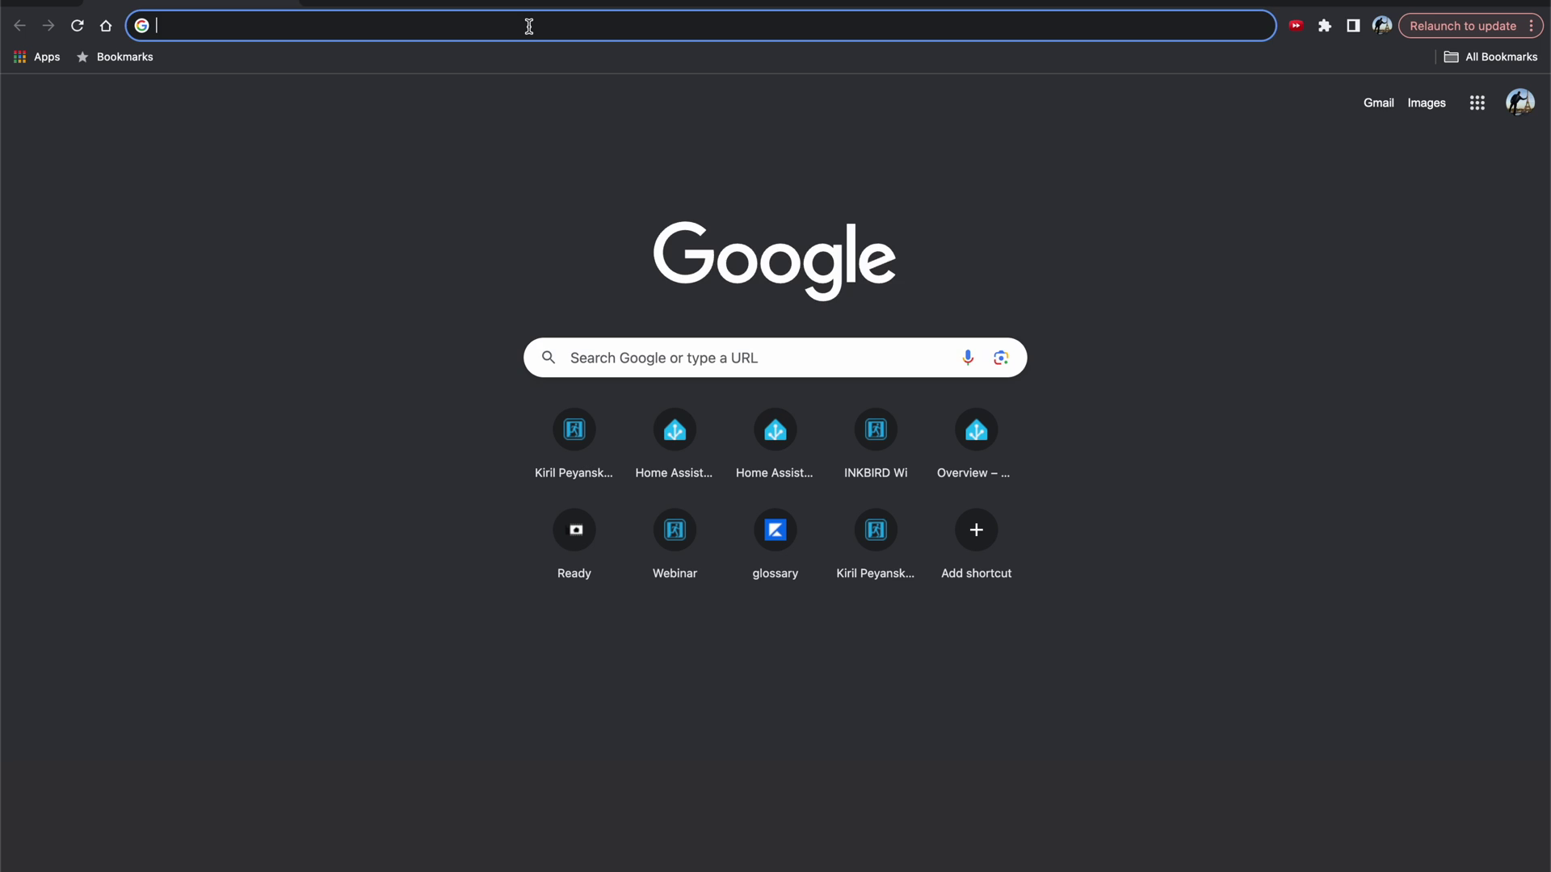
Step: Enter homeassistant.local:8123 in the new Chrome tab's address bar without opening it
{"action": "type", "text": "homeassist"}
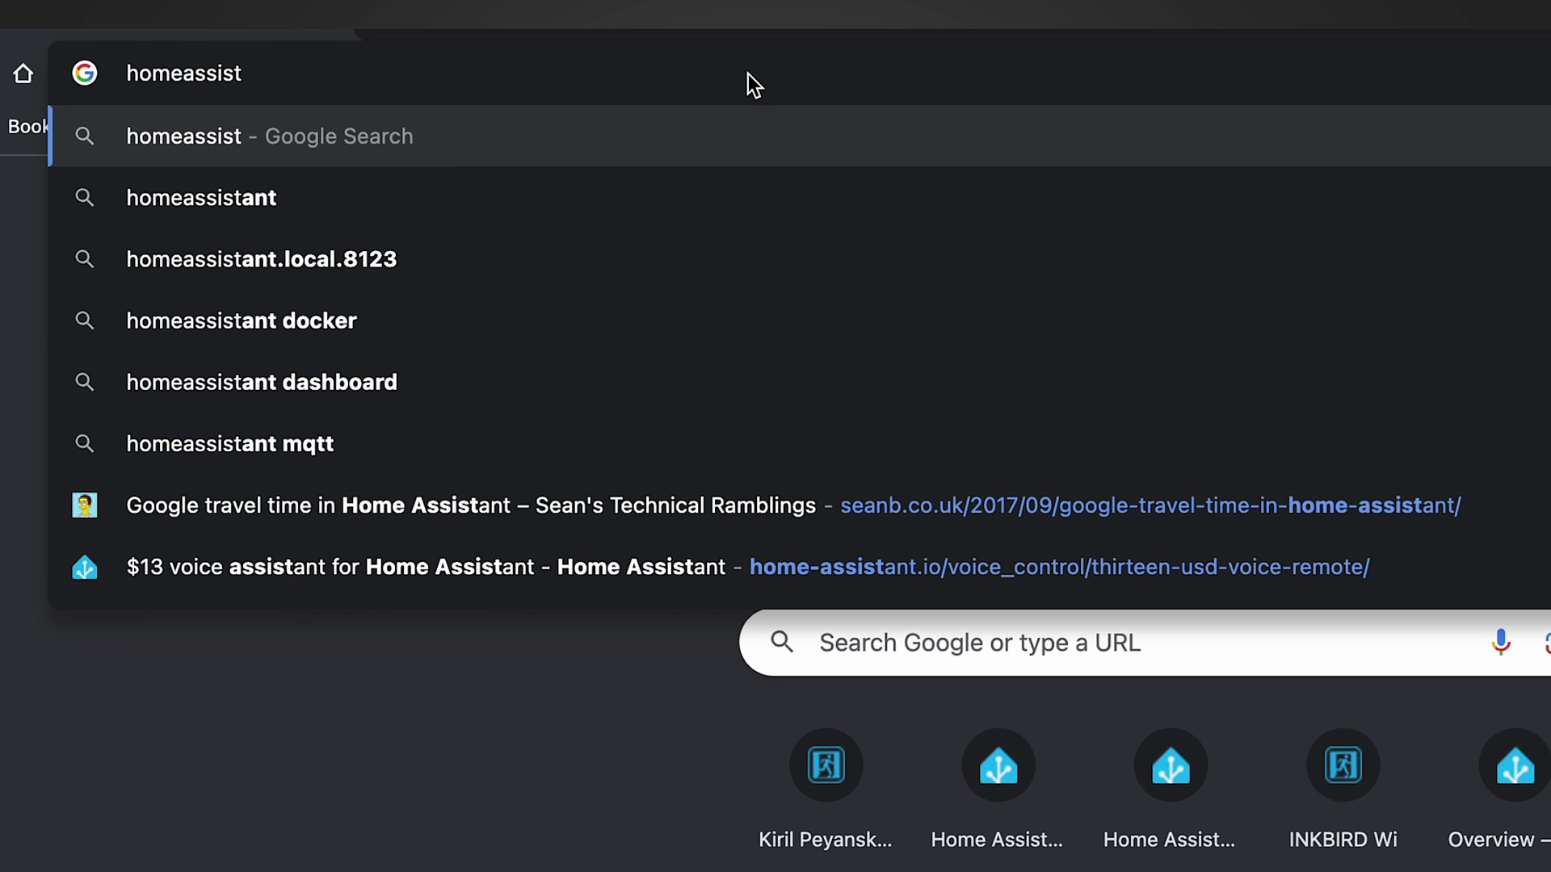
{"action": "type", "text": "ant."}
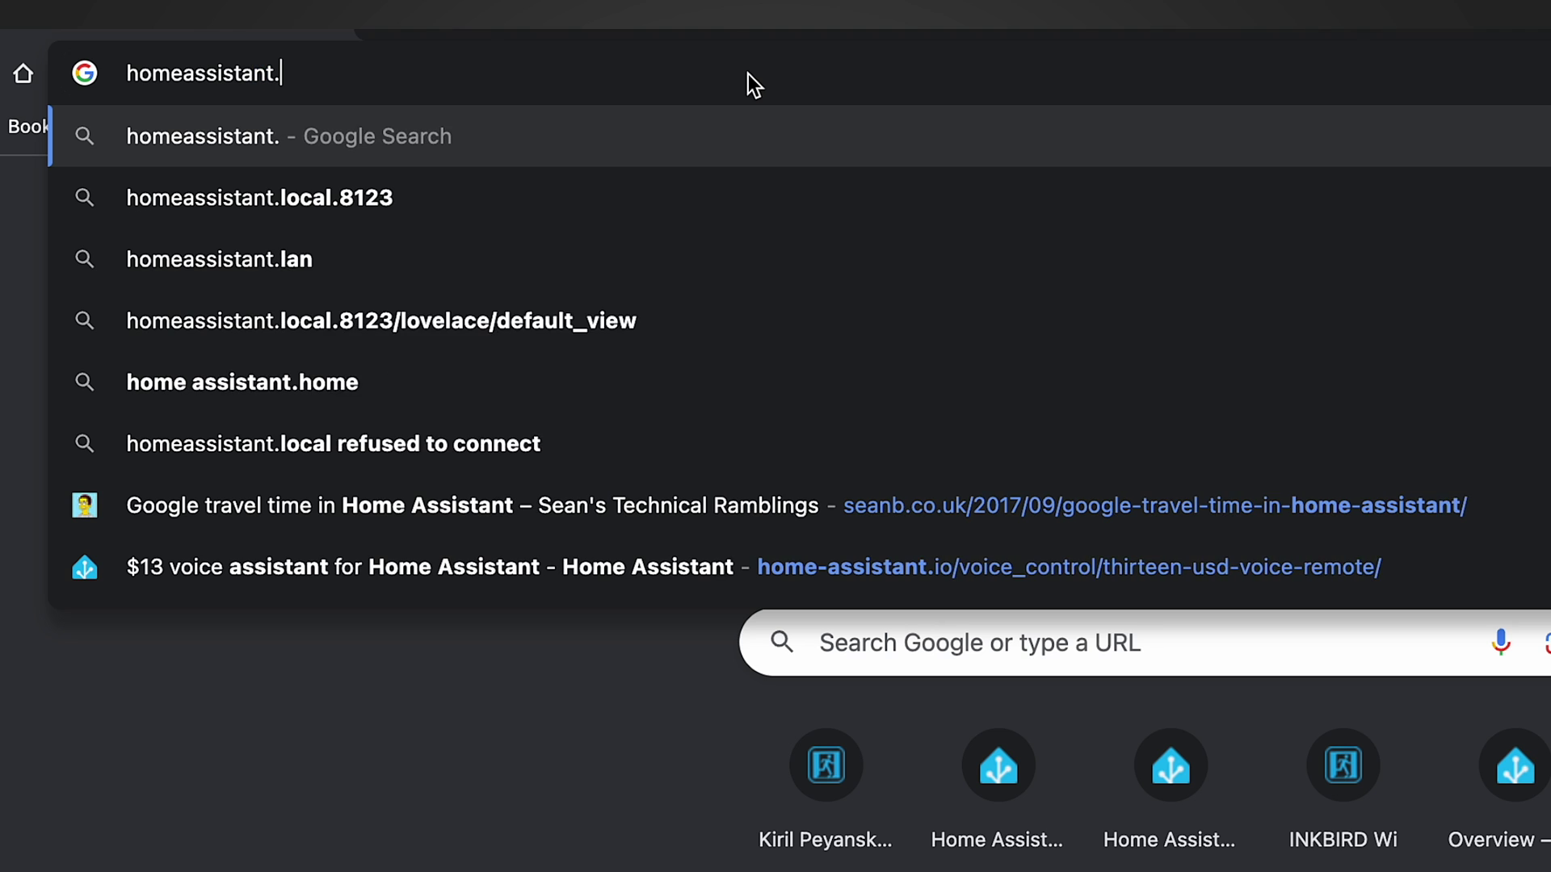
{"action": "type", "text": "local"}
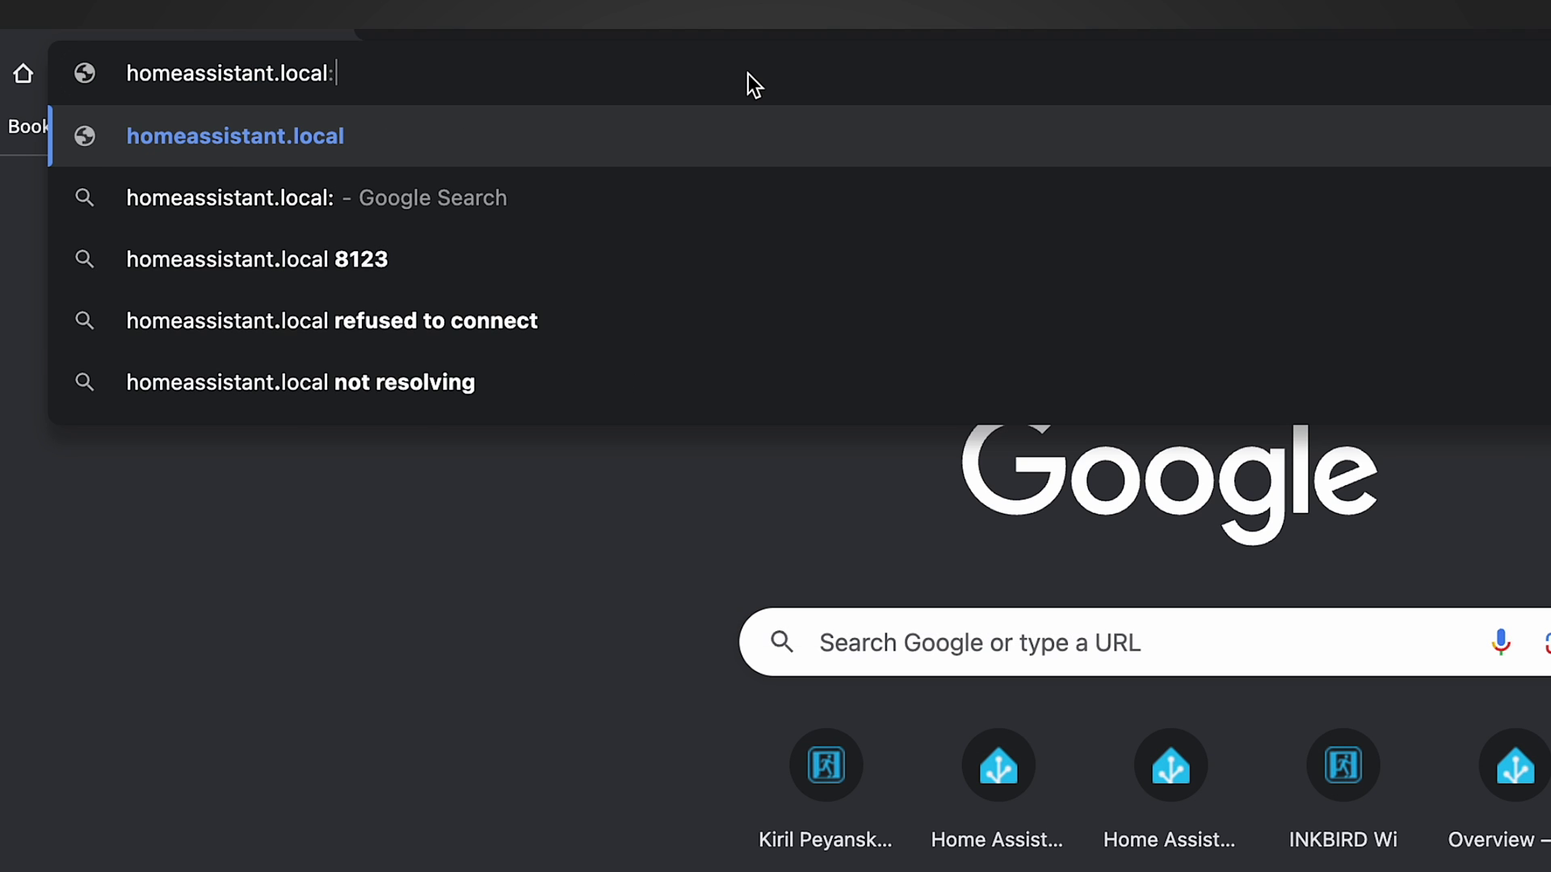
{"action": "type", "text": ":8123"}
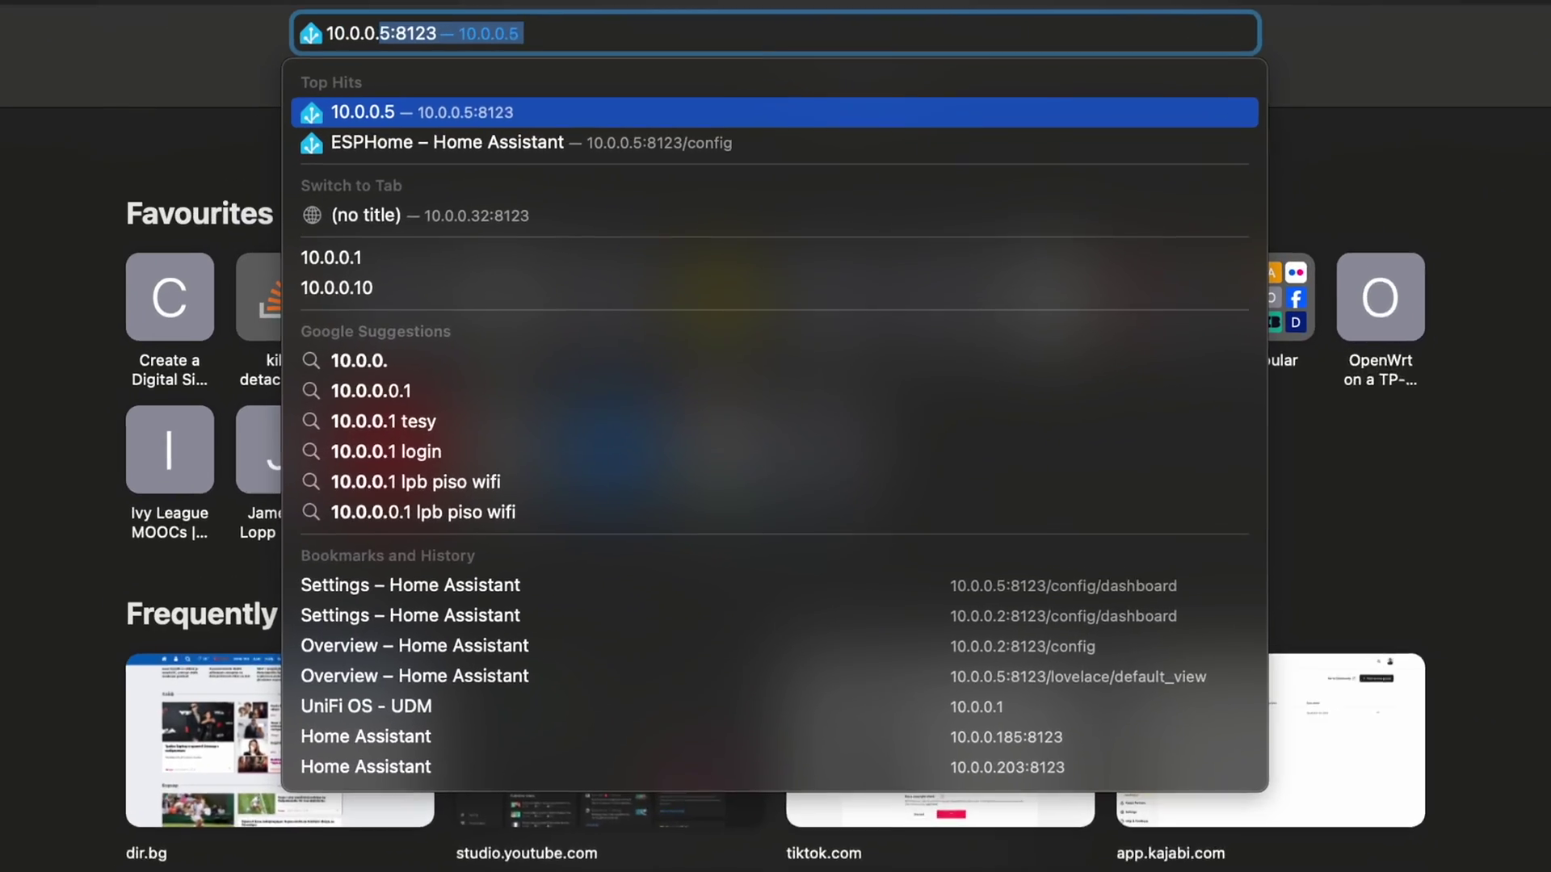
Step: Load 10.0.0.31:8123 in Safari to reach the Home Assistant Welcome page
{"action": "type", "text": "31"}
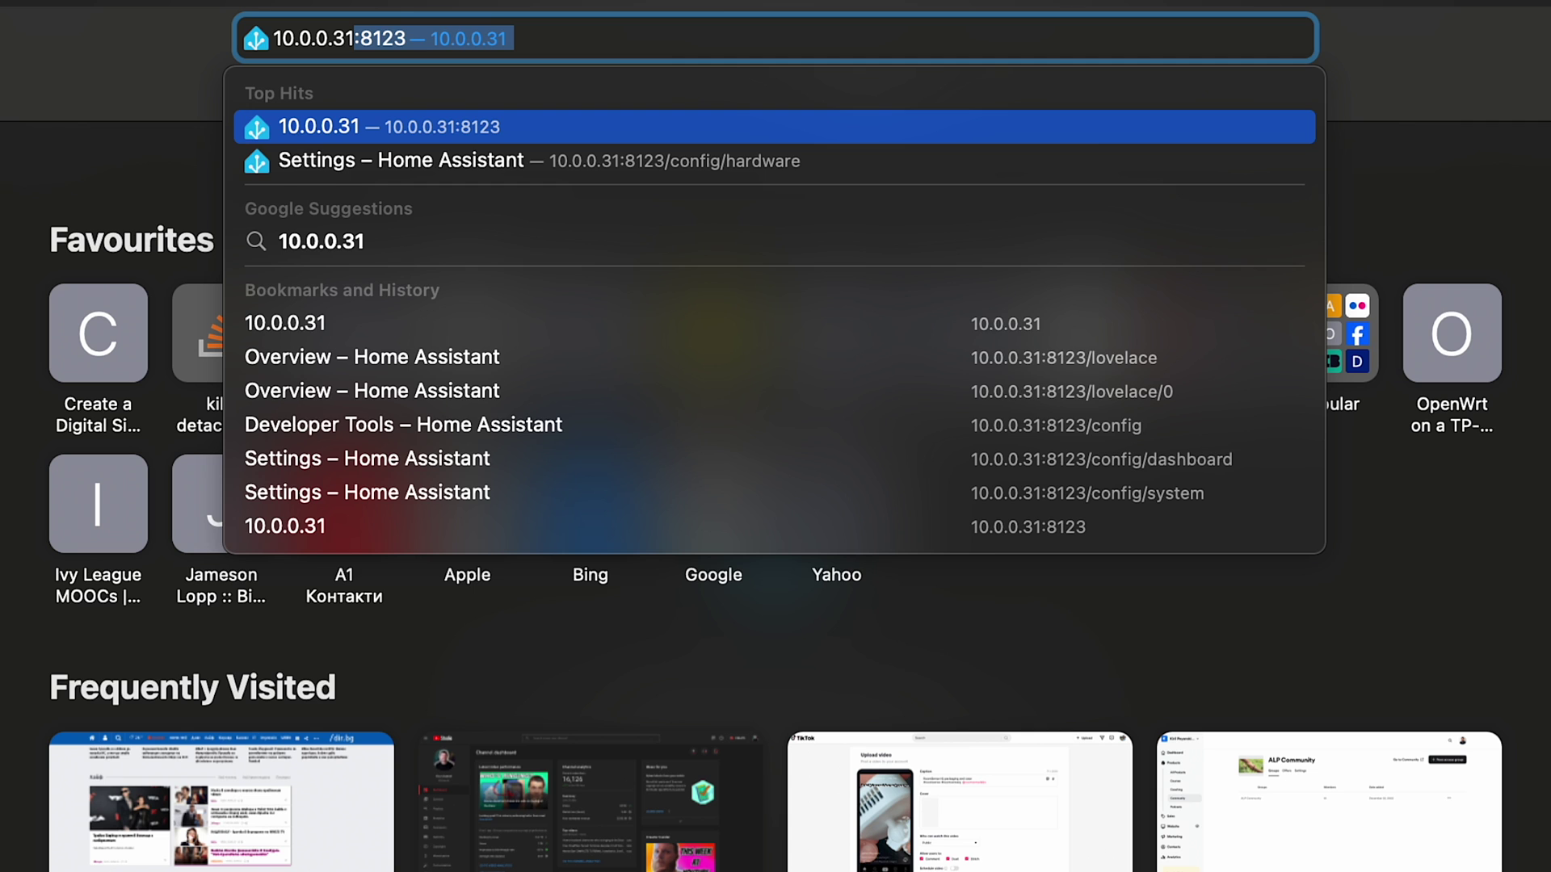
{"action": "type", "text": ":8123"}
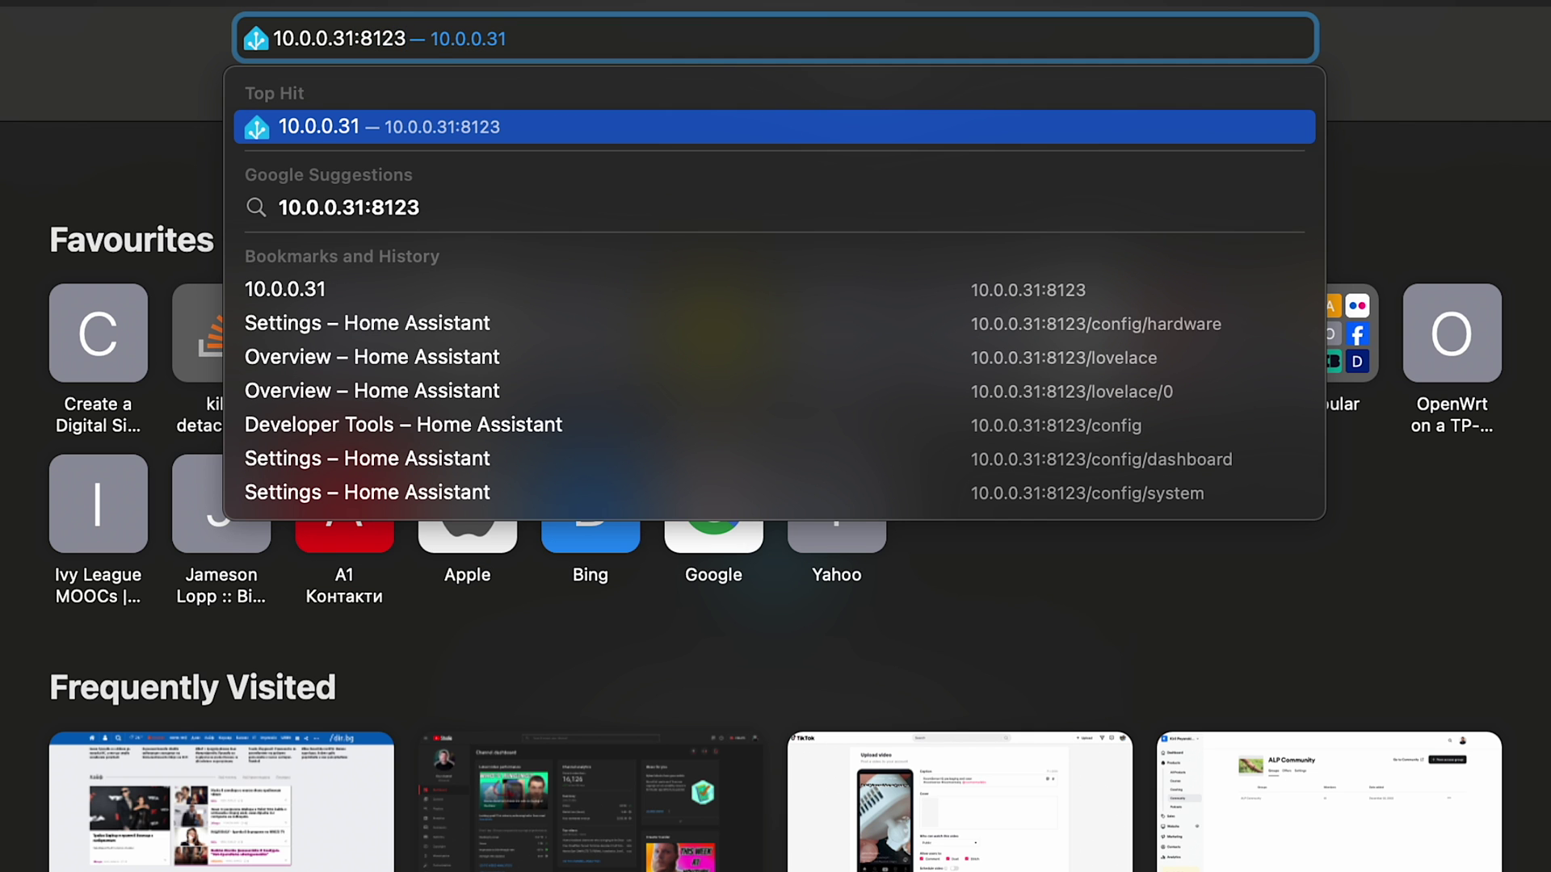
{"action": "key", "text": "Return"}
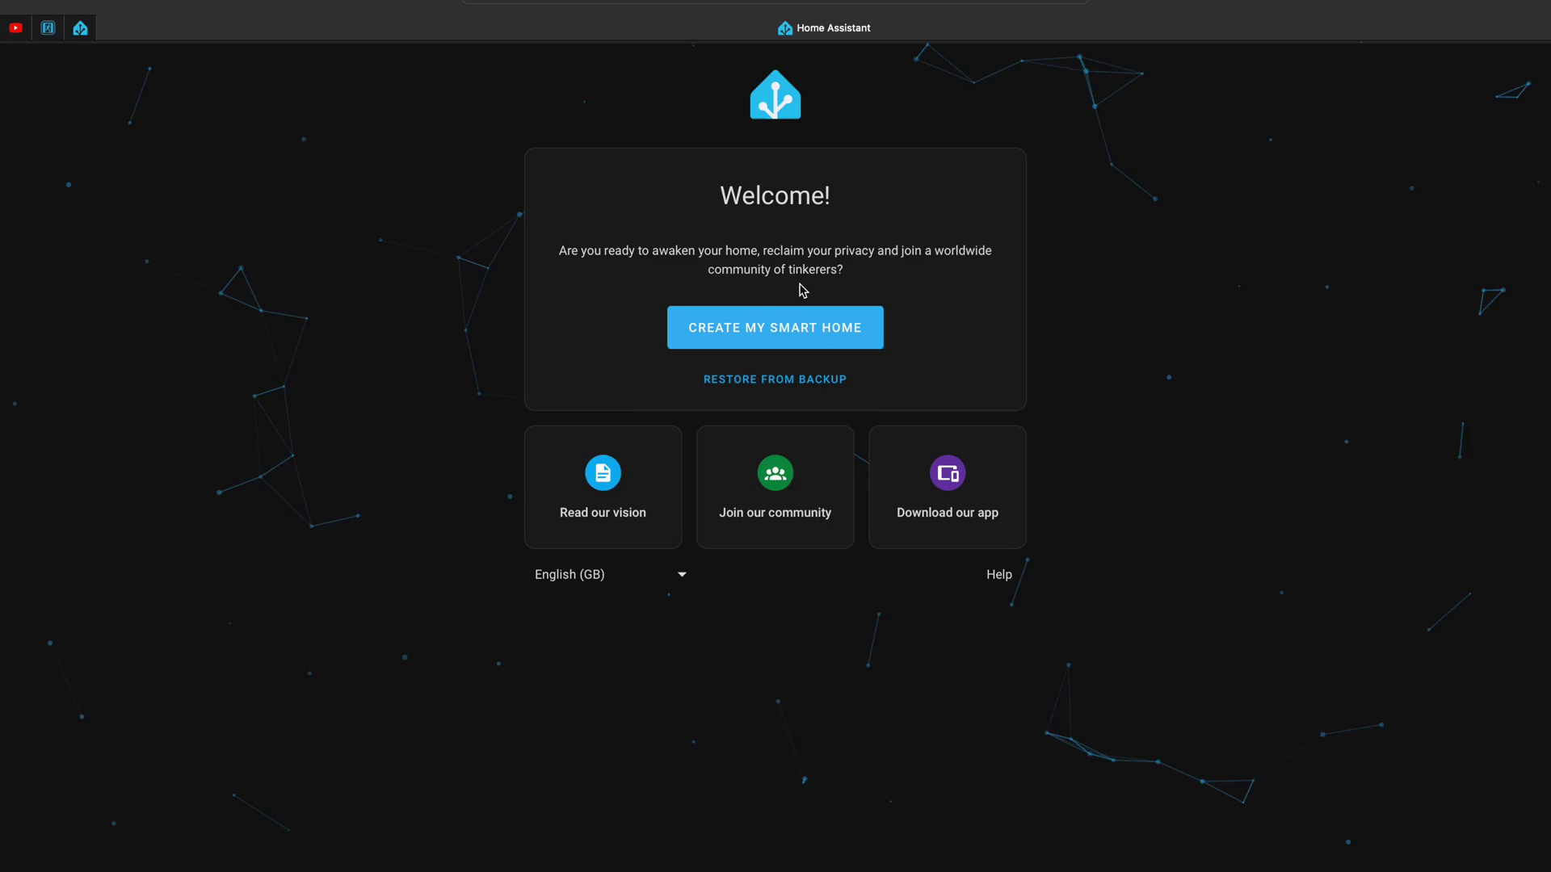
Step: Check the language list and Restore from Backup upload, cancel it, and return to Welcome
{"action": "left_click", "coordinate": [682, 578]}
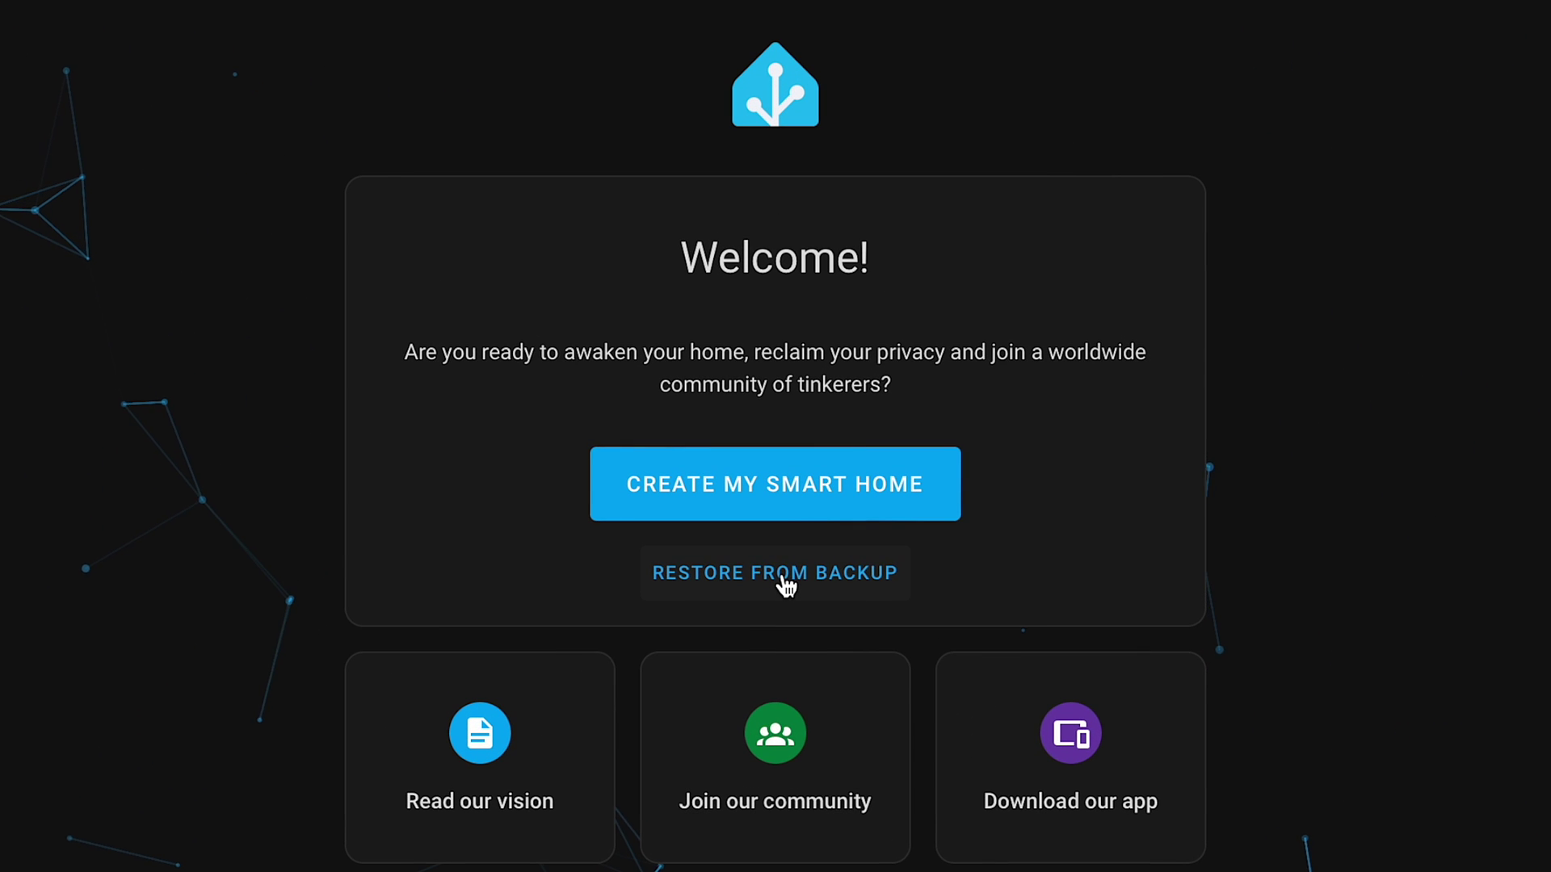
{"action": "left_click", "coordinate": [786, 575]}
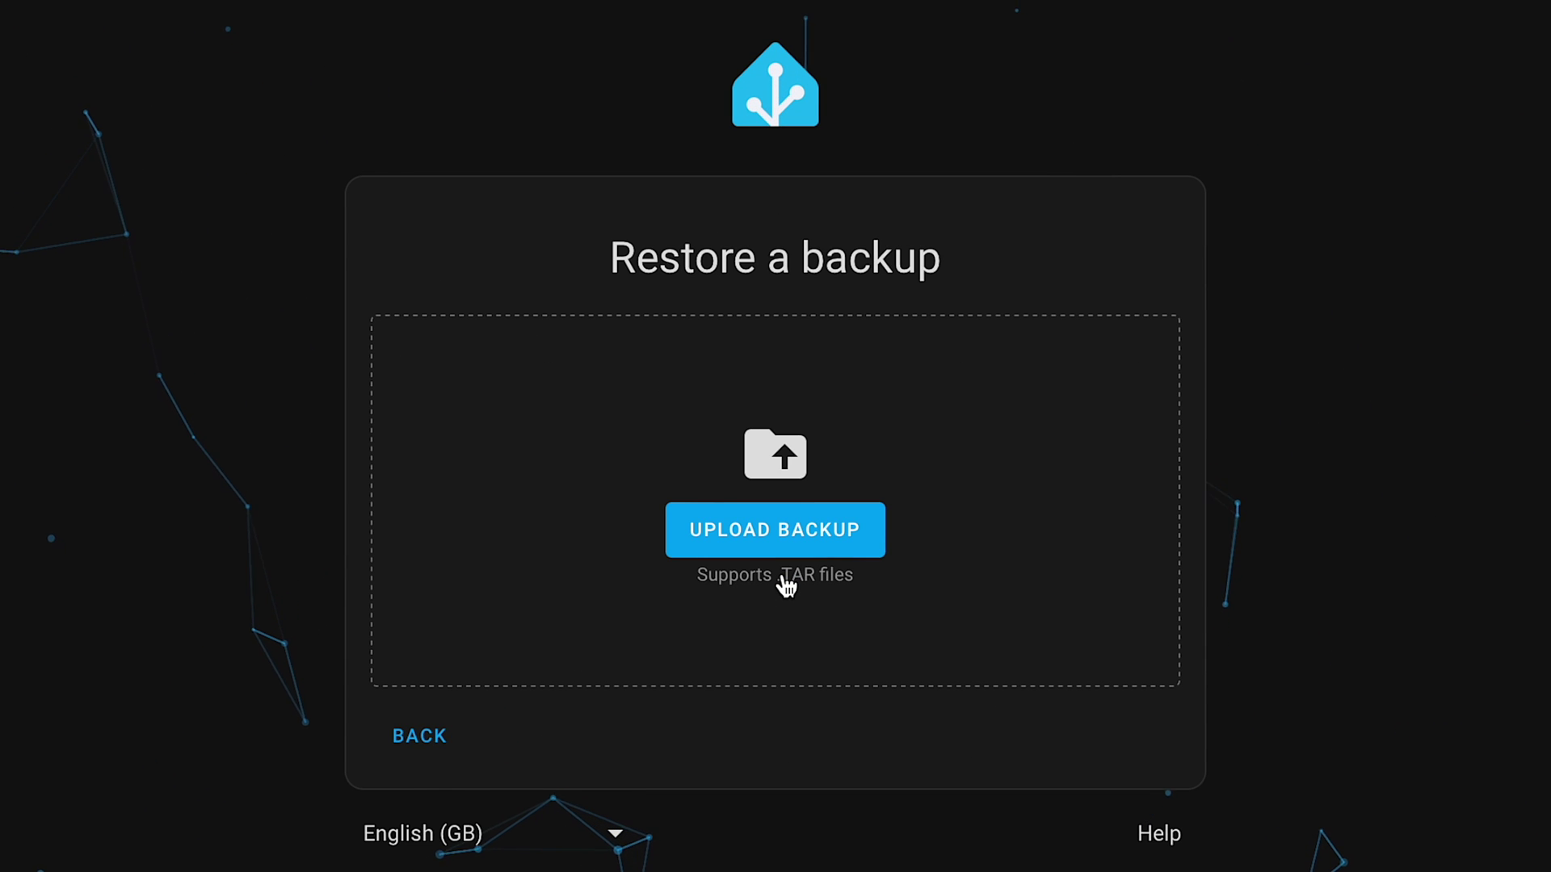
{"action": "left_click", "coordinate": [758, 547]}
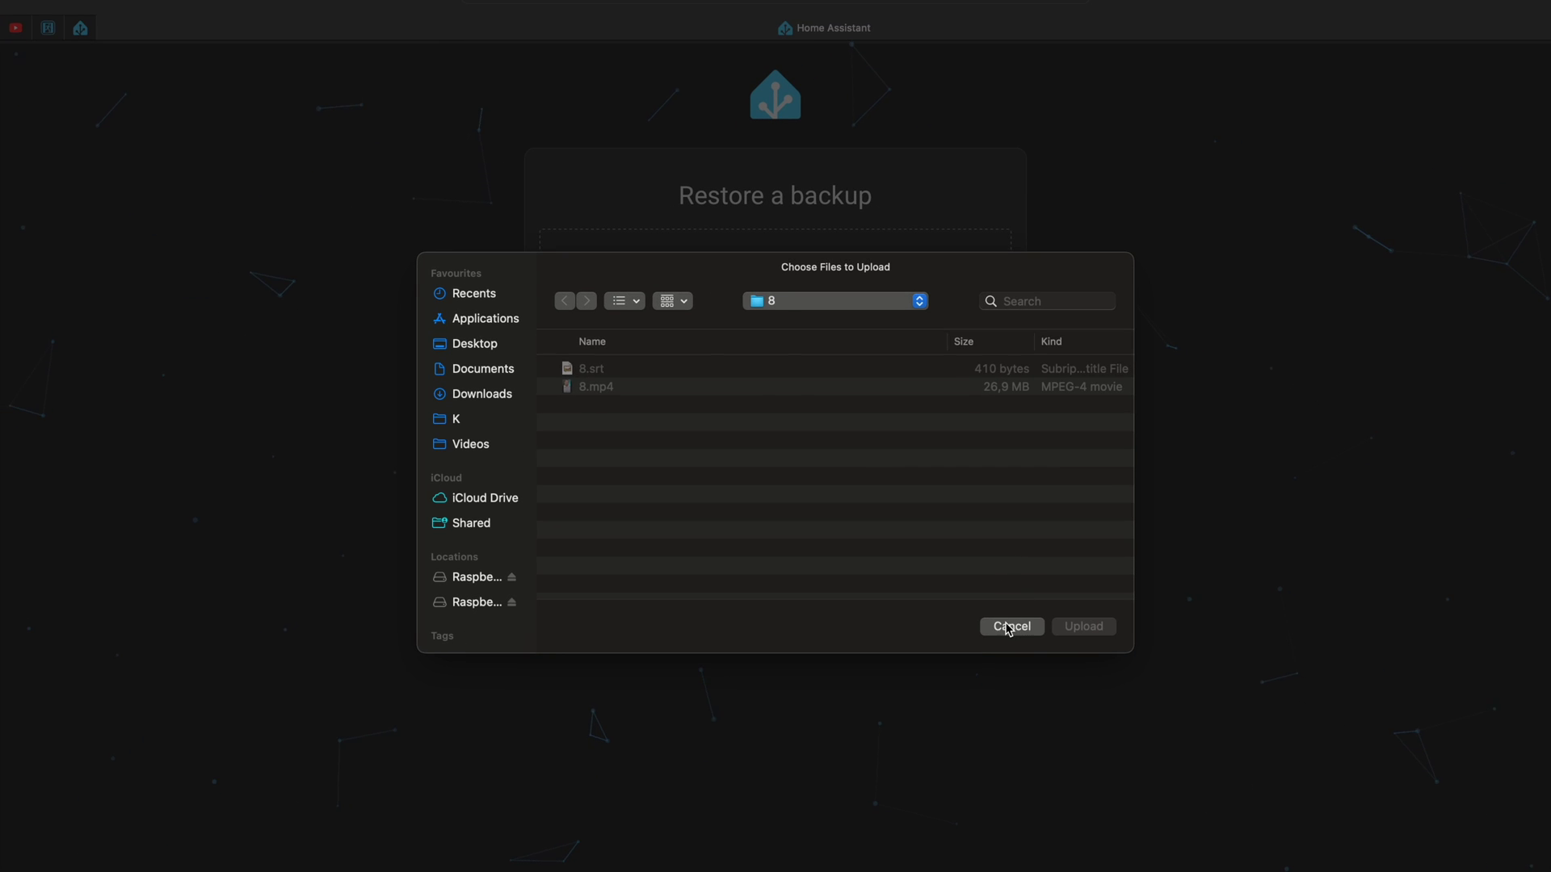
{"action": "left_click", "coordinate": [1008, 627]}
{"action": "left_click", "coordinate": [575, 482]}
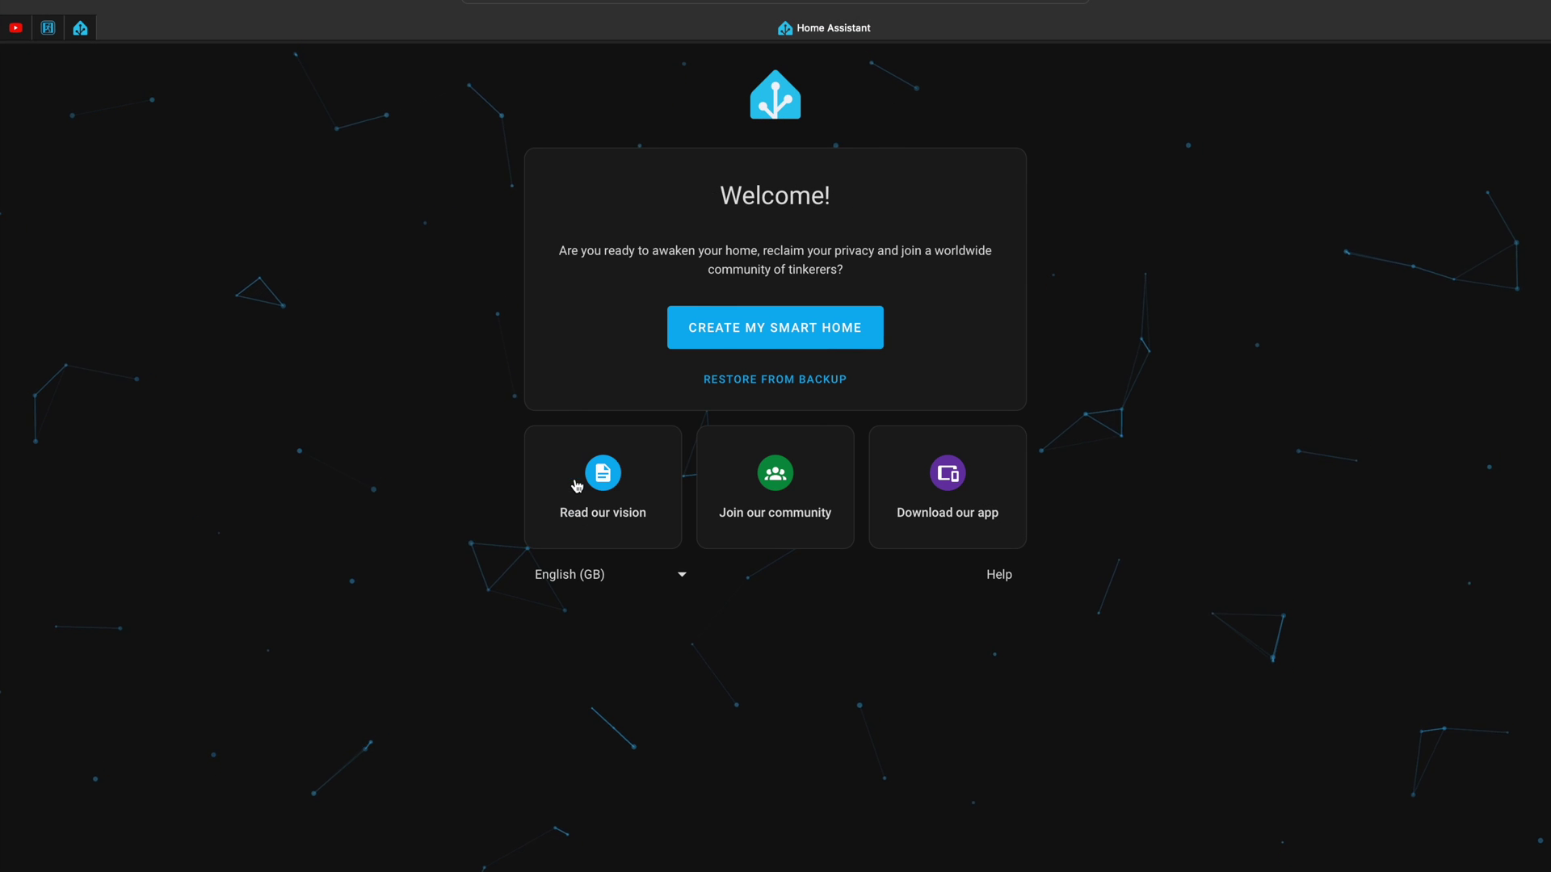
Step: Create the owner account with the user's name and a self-chosen password entered twice
{"action": "left_click", "coordinate": [758, 329]}
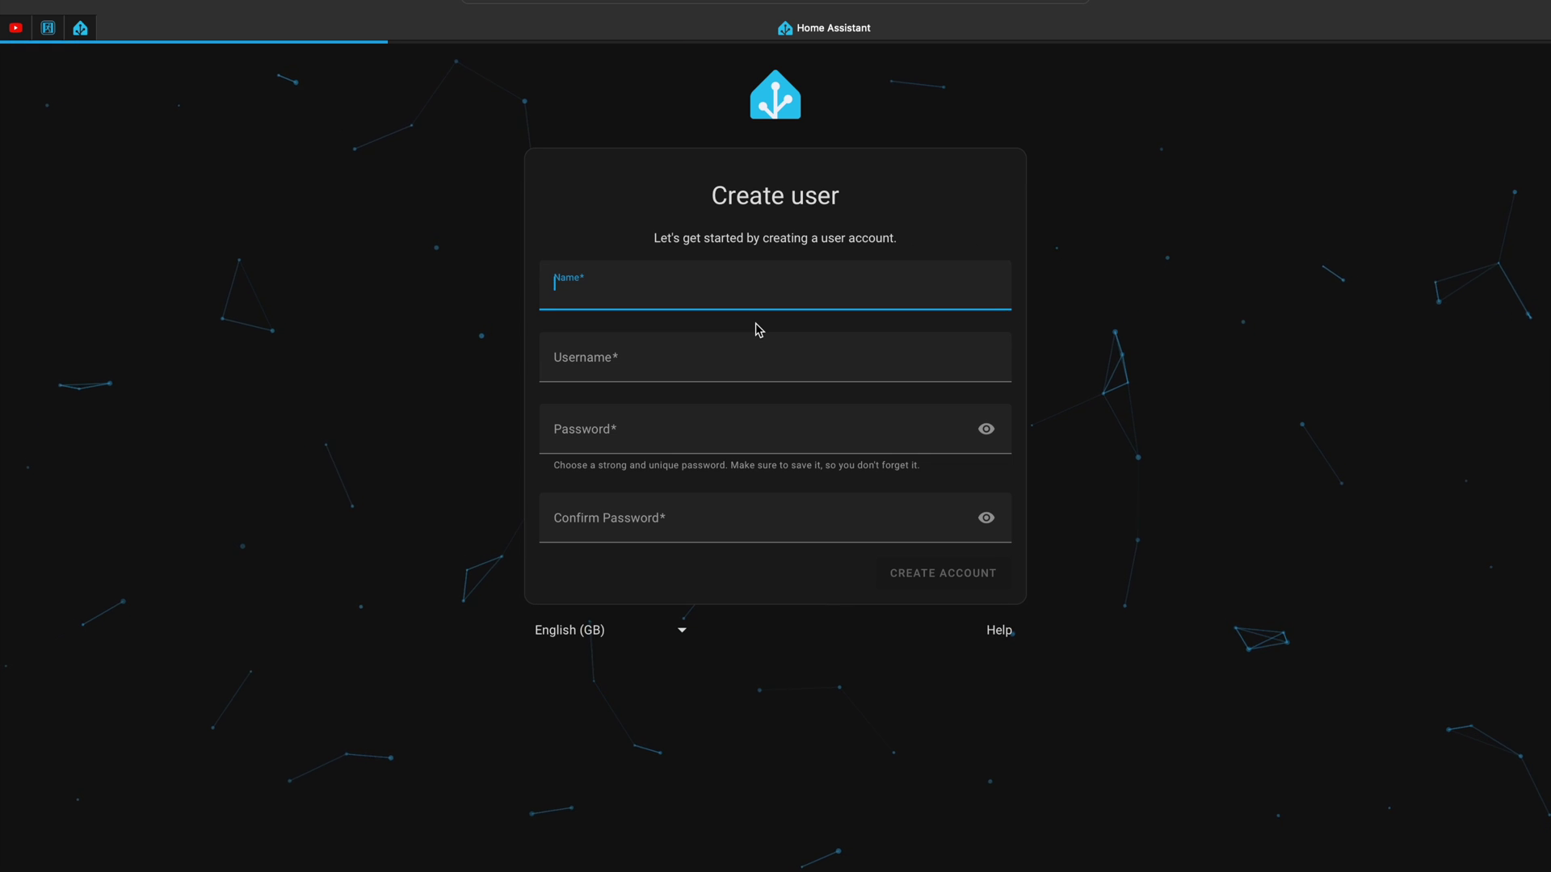
{"action": "type", "text": "Kiril"}
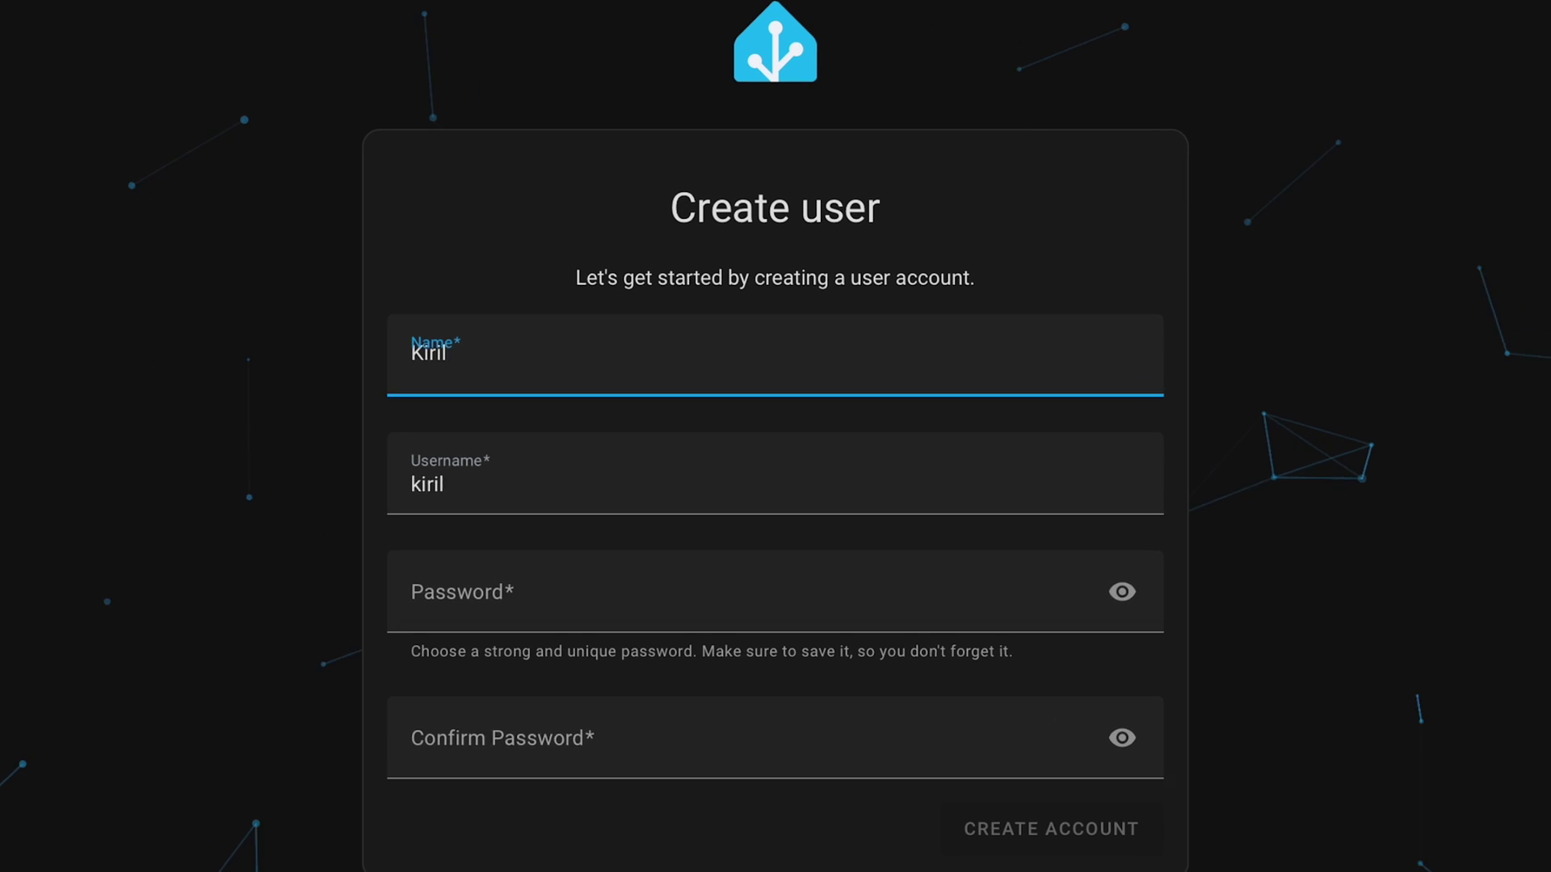
{"action": "key", "text": "Tab"}
{"action": "key", "text": "Tab"}
{"action": "left_click", "coordinate": [1333, 693]}
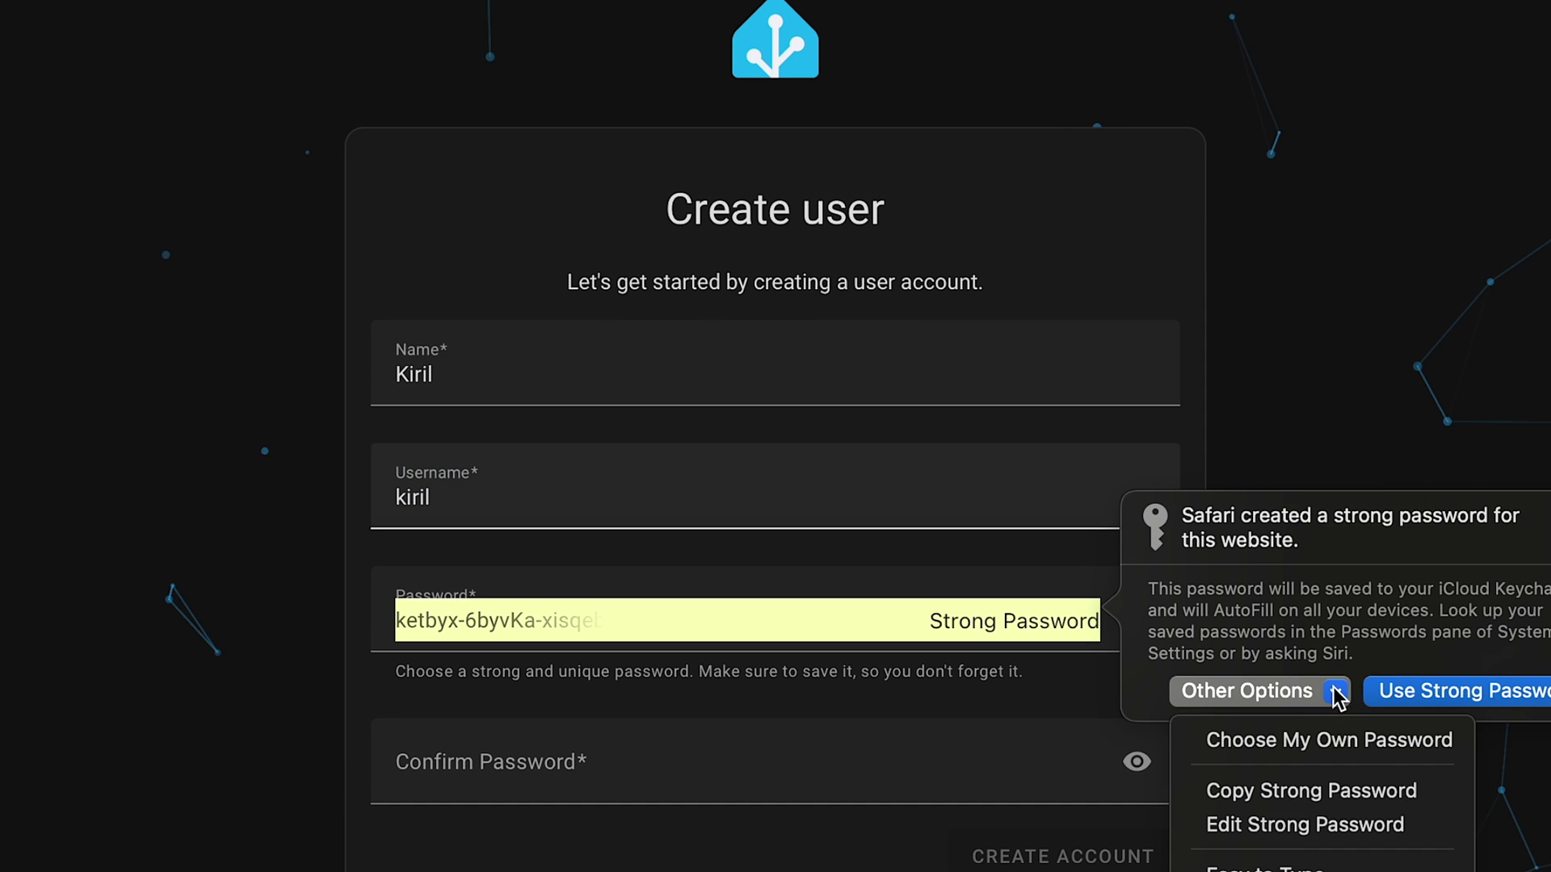
{"action": "left_click", "coordinate": [1315, 738]}
{"action": "type", "text": "••••••"}
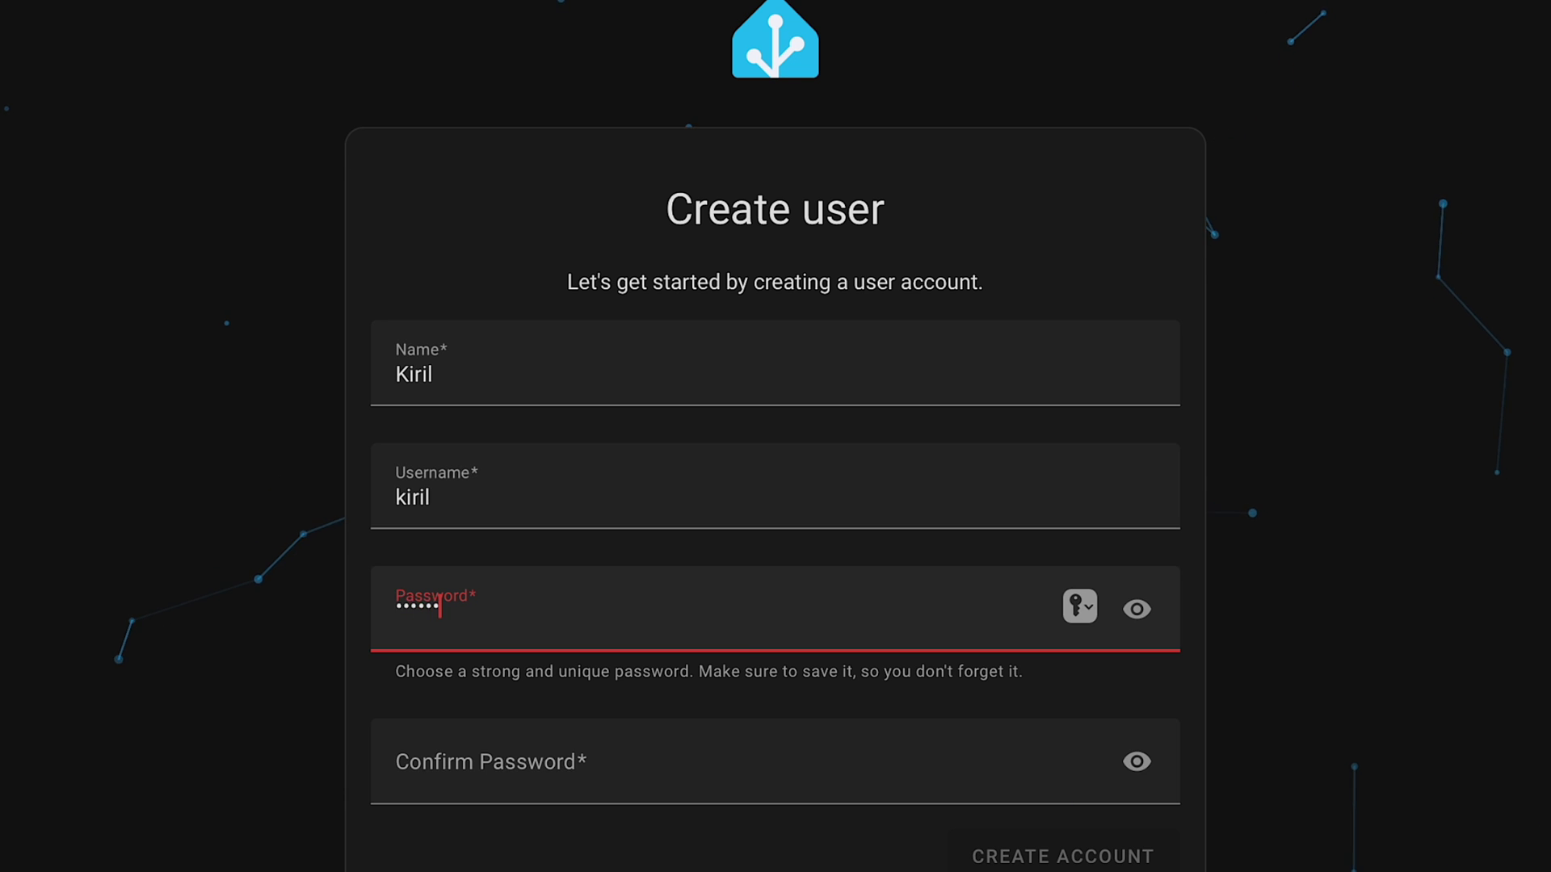
{"action": "key", "text": "Tab"}
{"action": "type", "text": "••••••"}
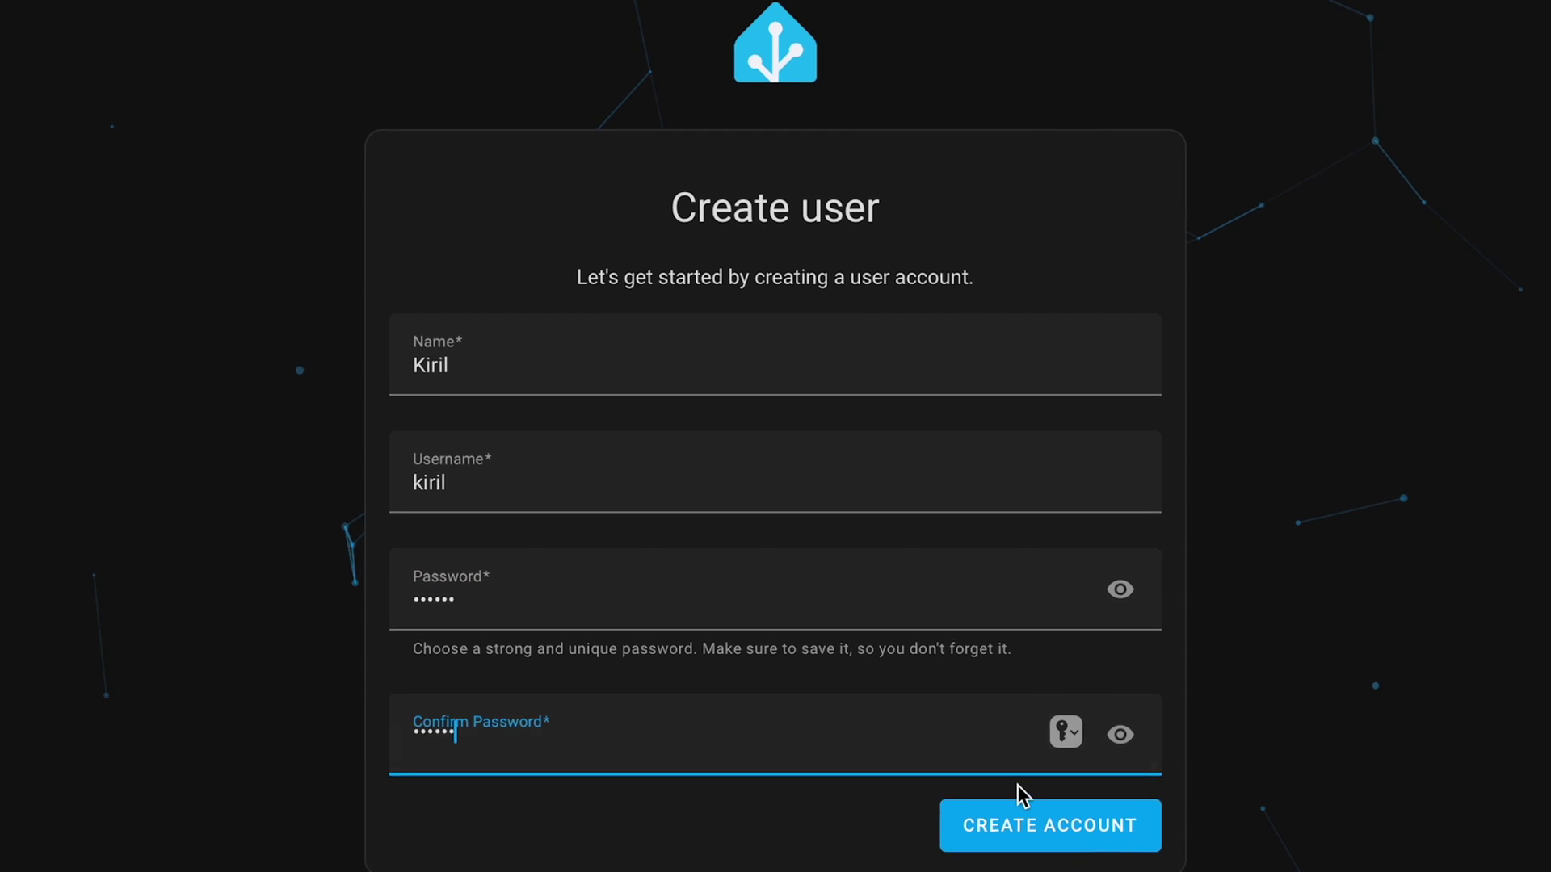
{"action": "left_click", "coordinate": [1050, 858]}
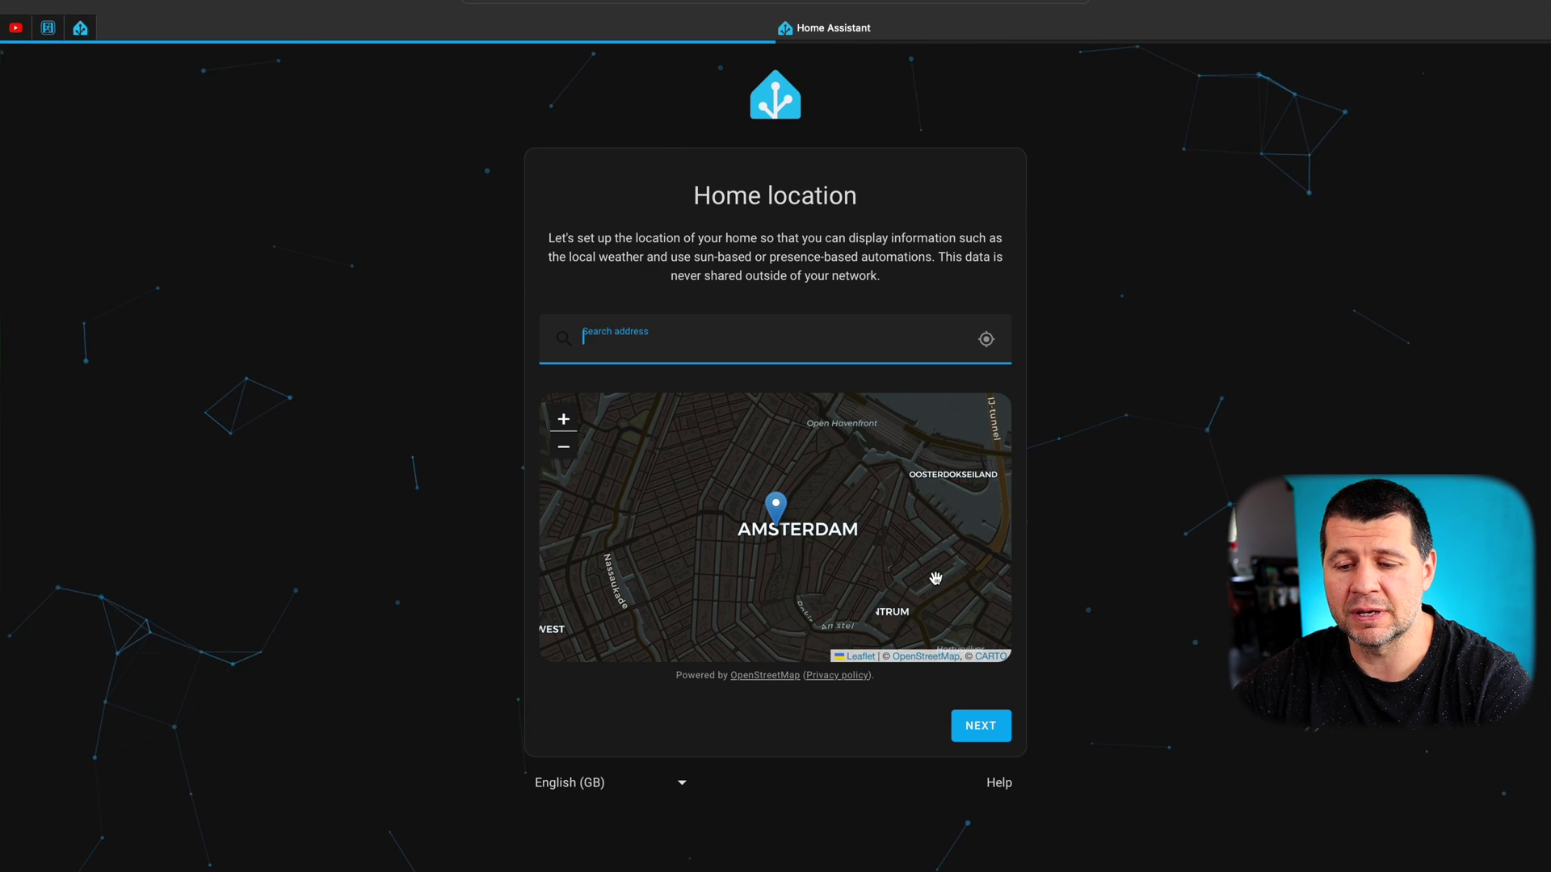
Step: Set the home location to Sofia, Bulgaria and continue
{"action": "type", "text": "Sofia"}
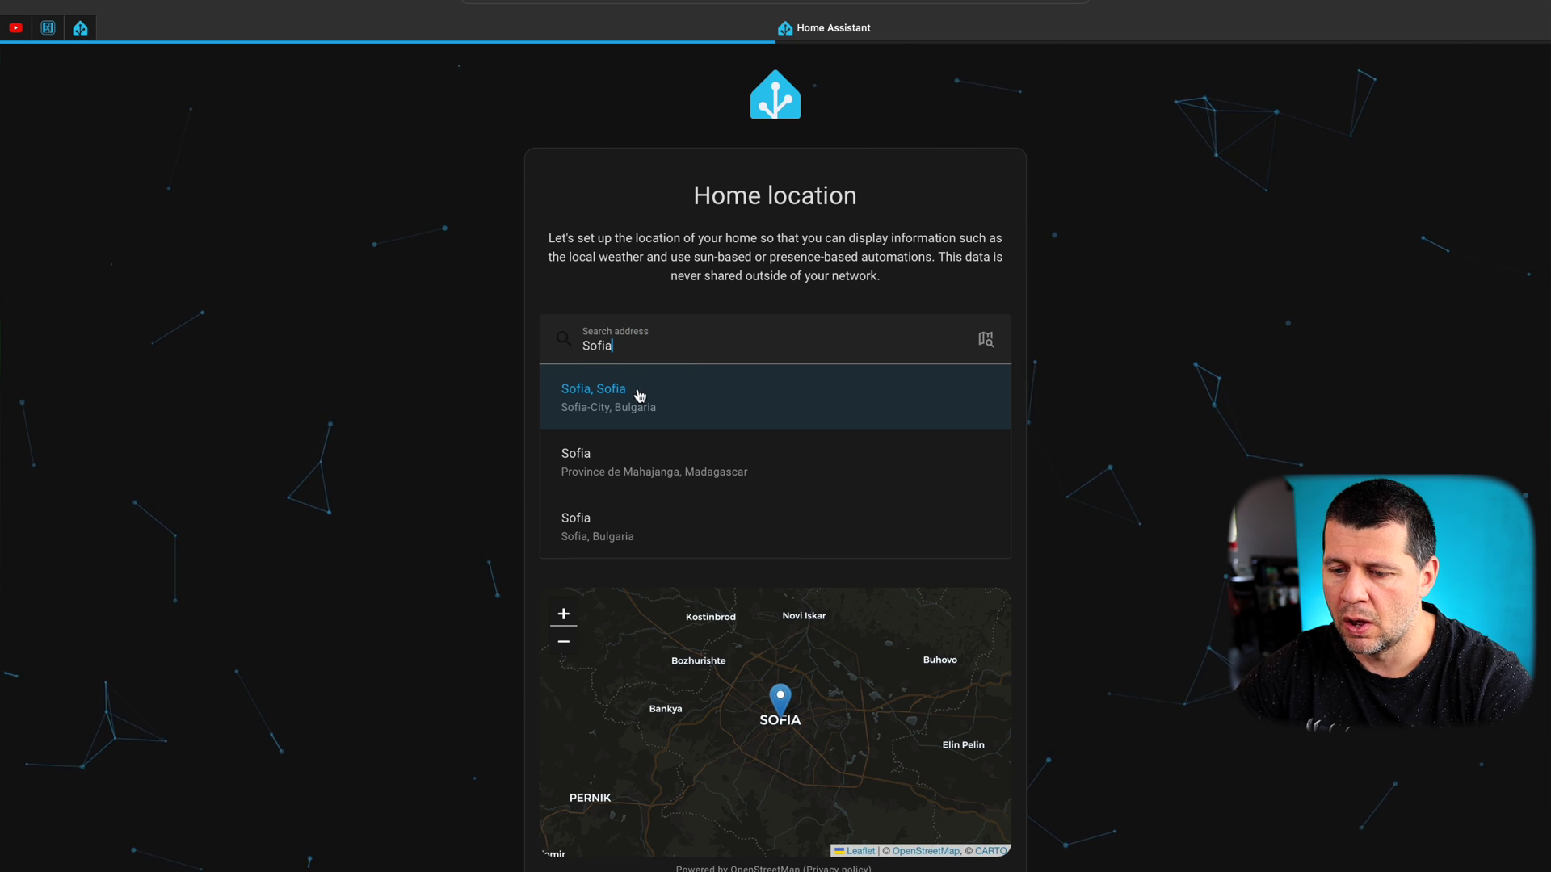
{"action": "left_click", "coordinate": [646, 398]}
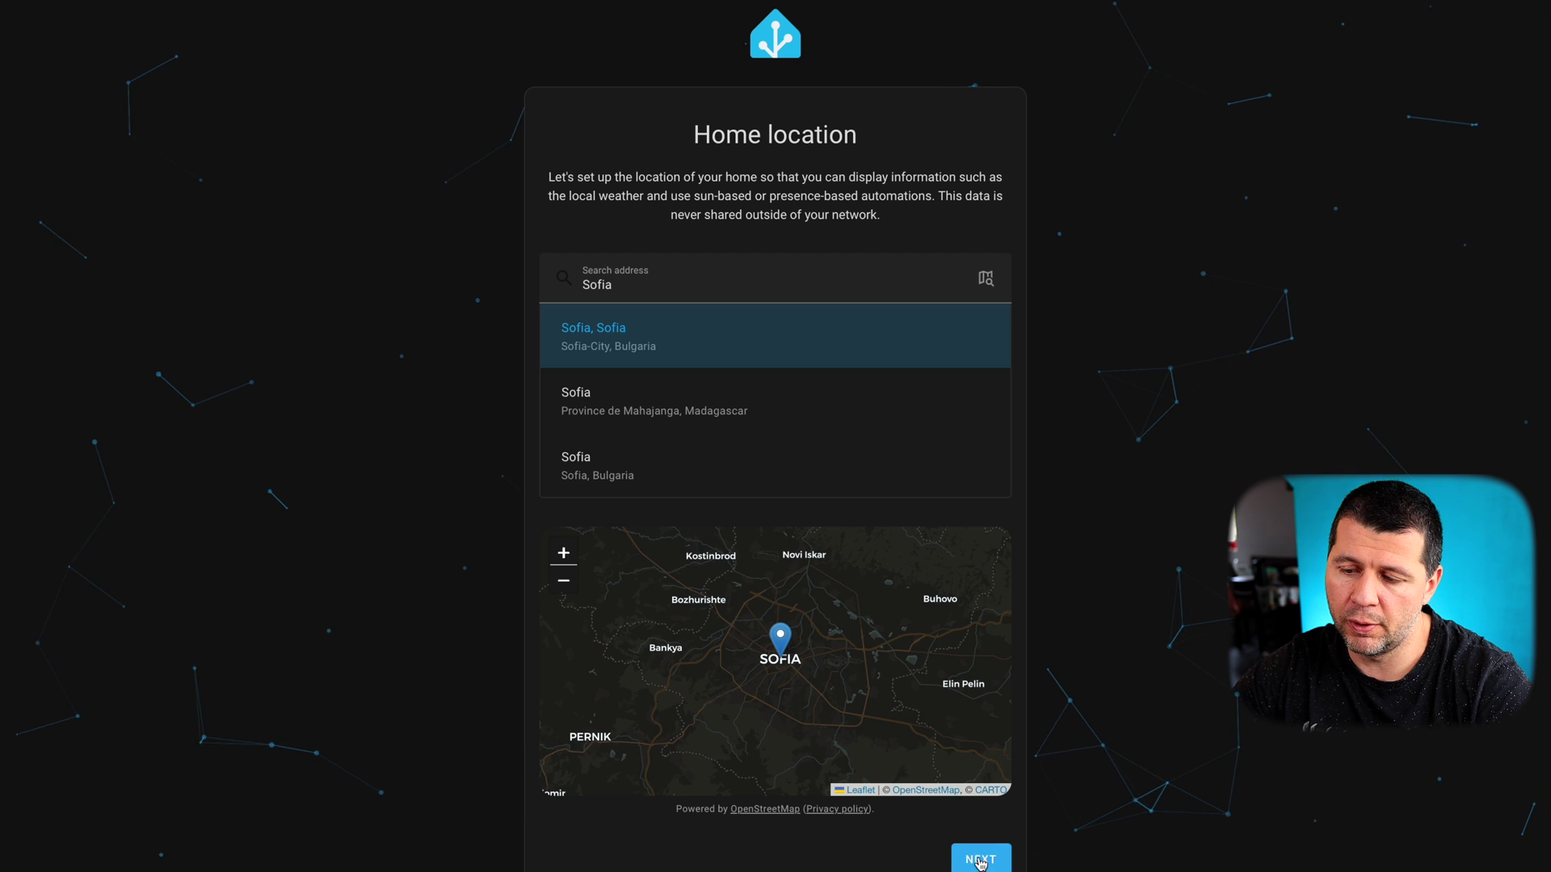
{"action": "left_click", "coordinate": [980, 861]}
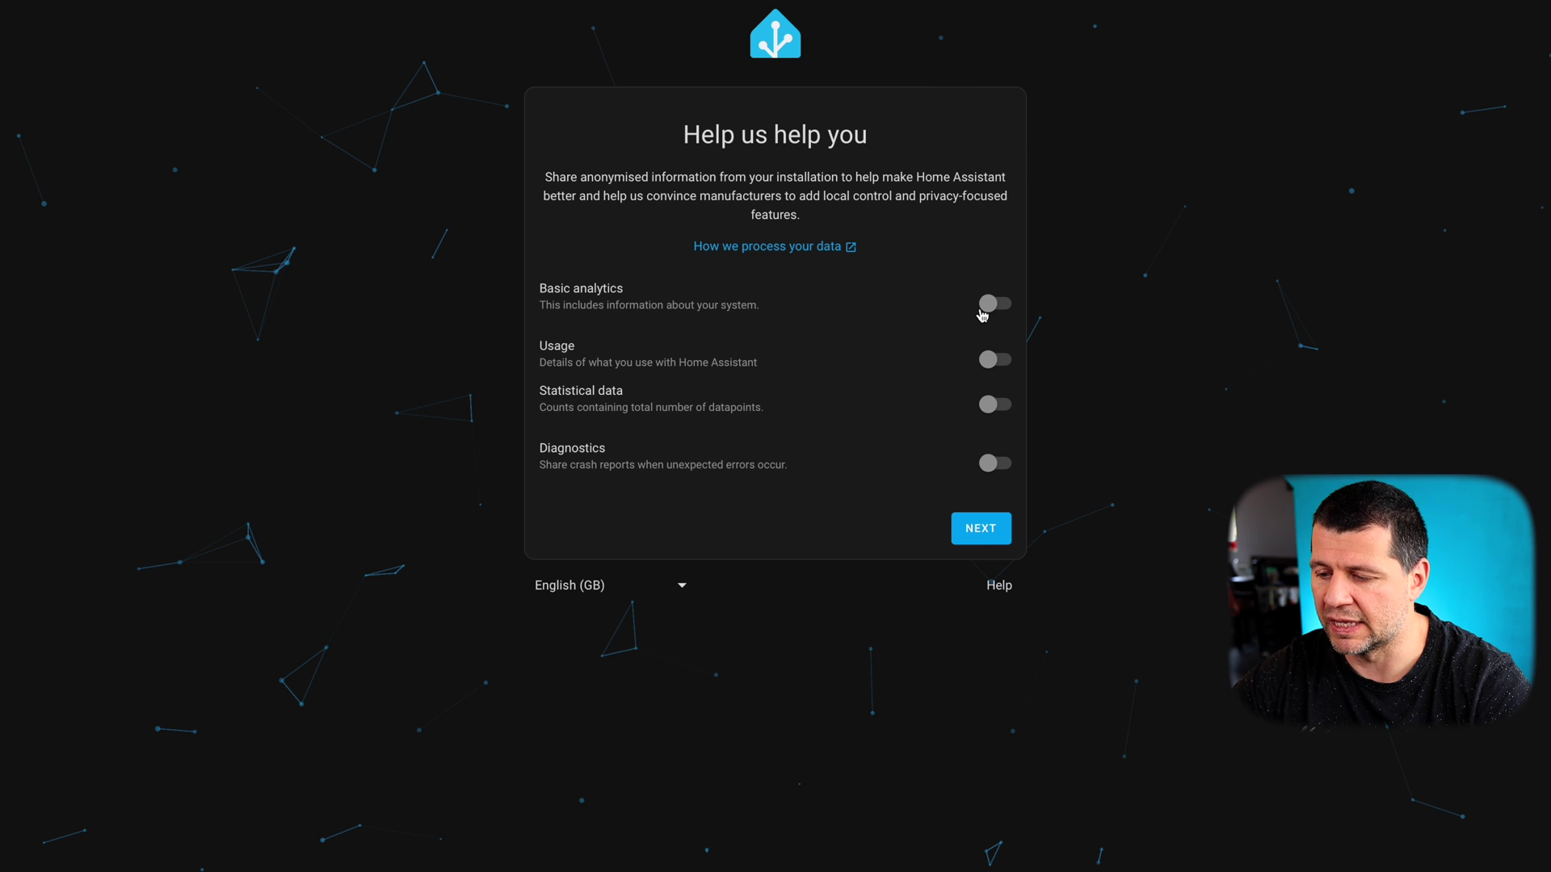
Step: Turn on basic analytics, usage, statistical data and diagnostics sharing, then continue
{"action": "left_click", "coordinate": [983, 314]}
{"action": "left_click", "coordinate": [998, 367]}
{"action": "left_click", "coordinate": [996, 404]}
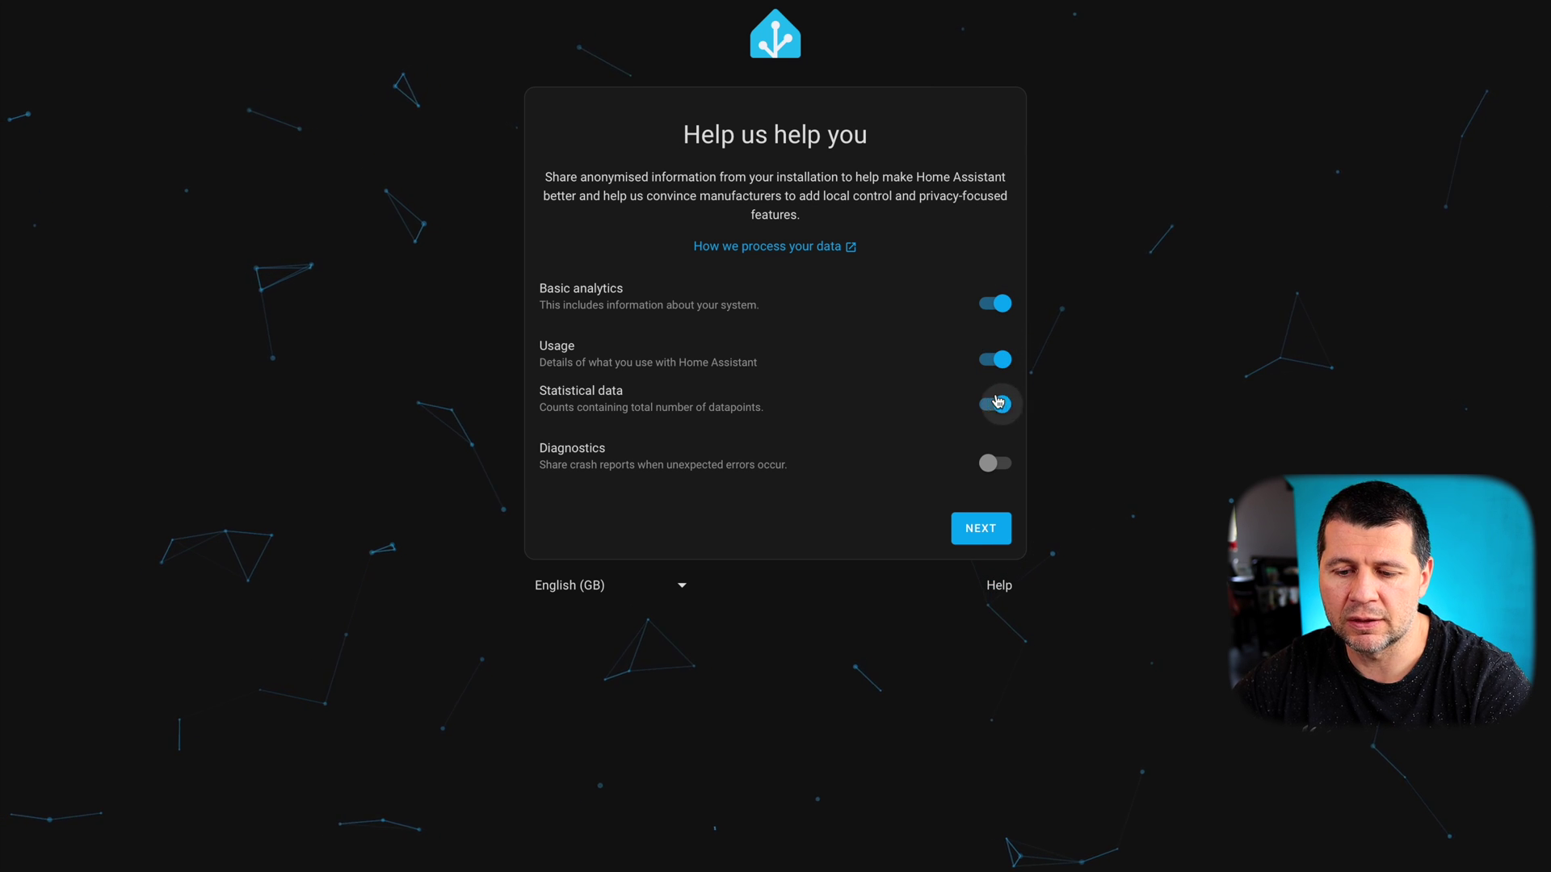
{"action": "left_click", "coordinate": [994, 460]}
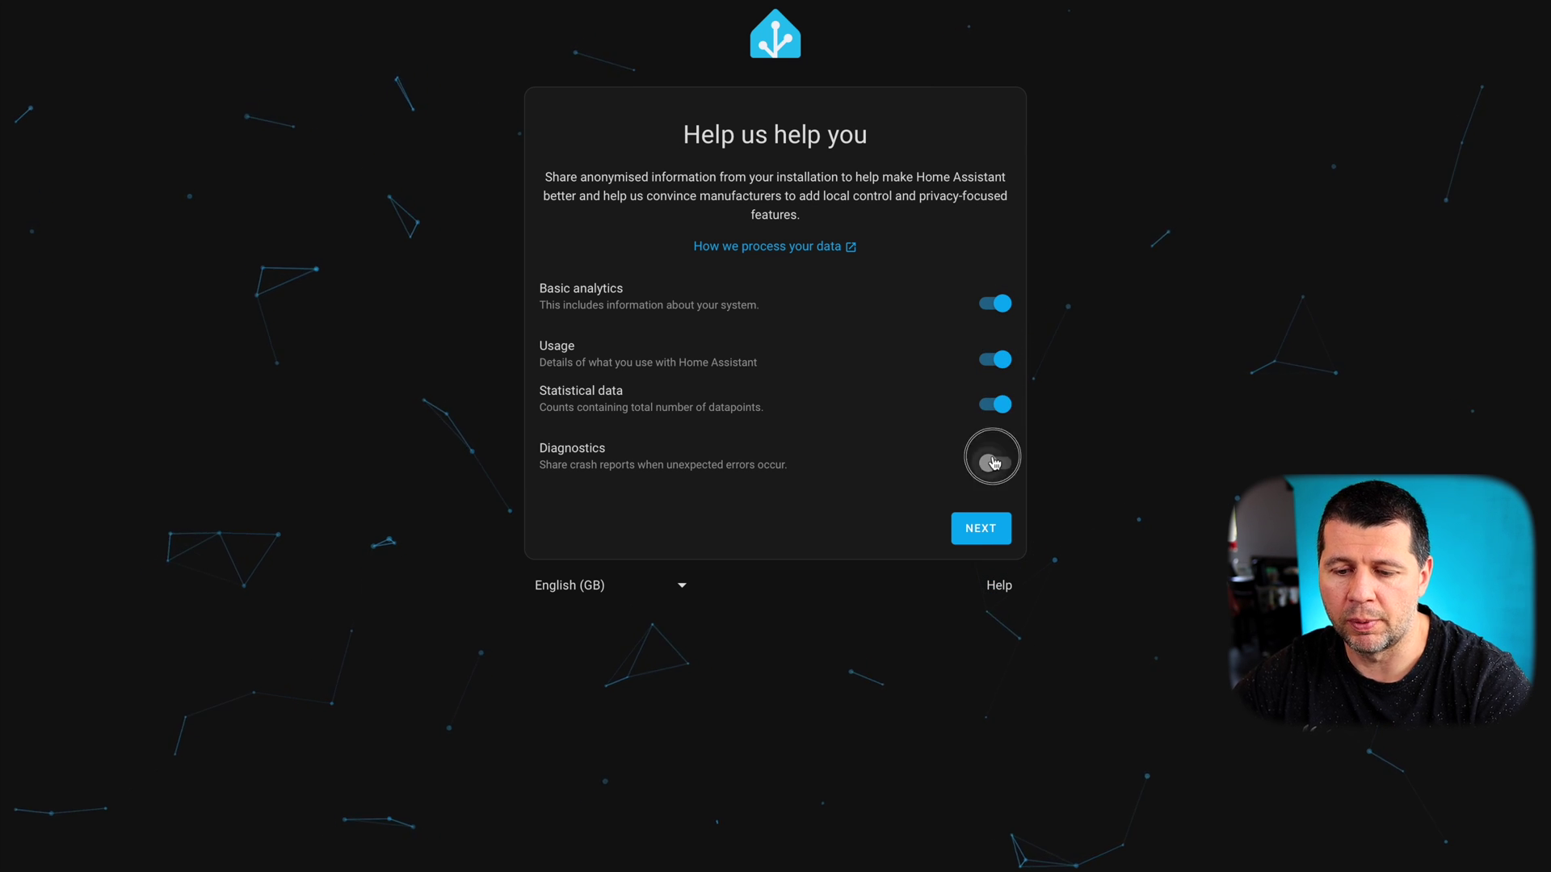
{"action": "left_click", "coordinate": [986, 535]}
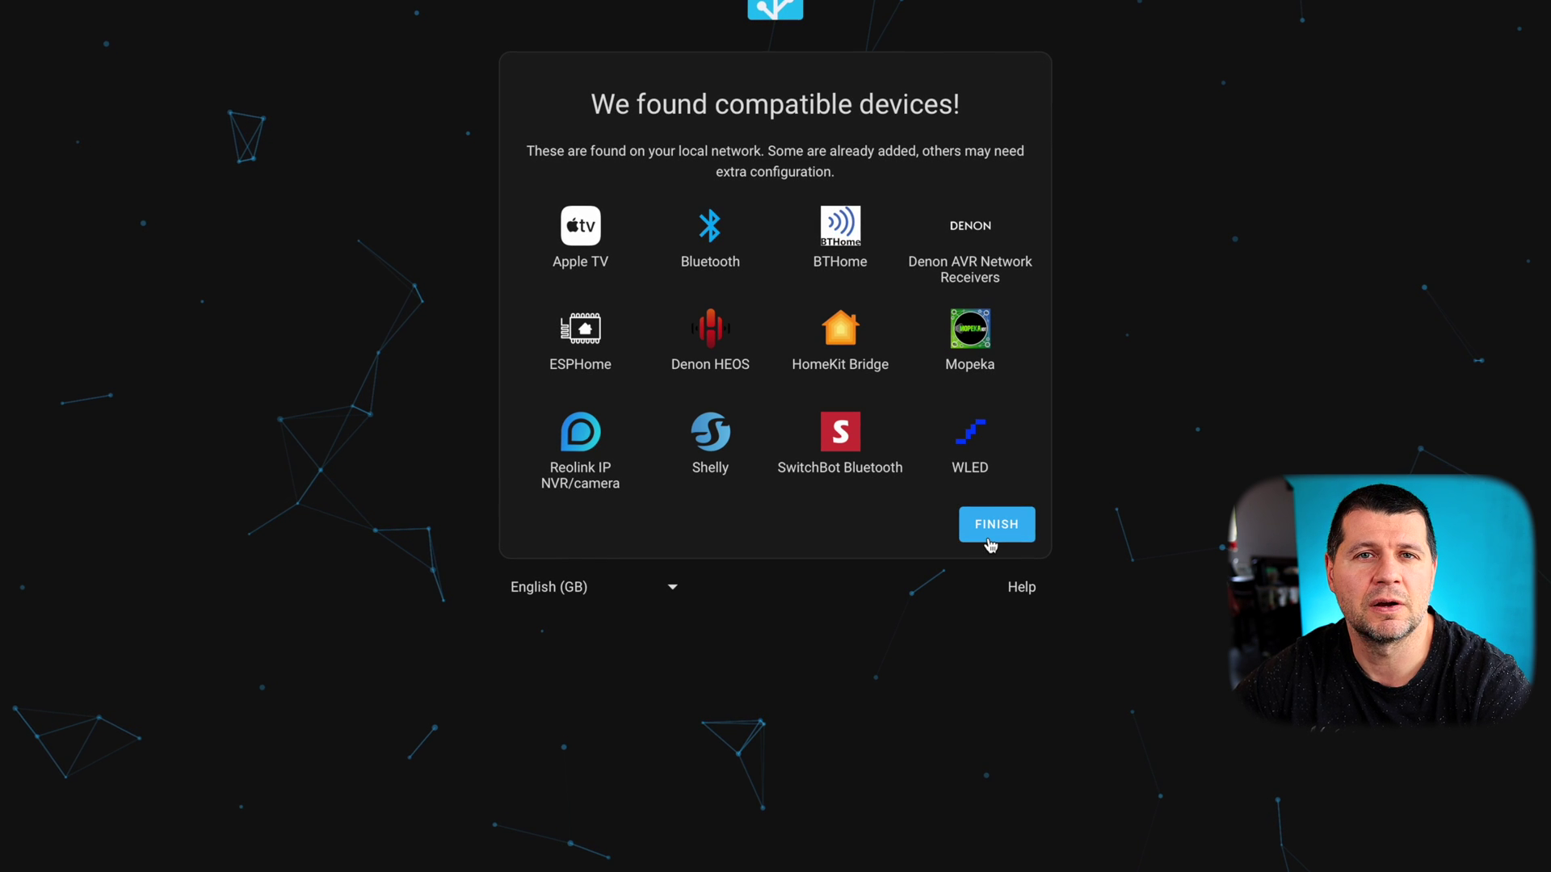
Step: Finish onboarding, decline the Keychain update, set the profile theme to Light, and return to Overview
{"action": "left_click", "coordinate": [990, 540]}
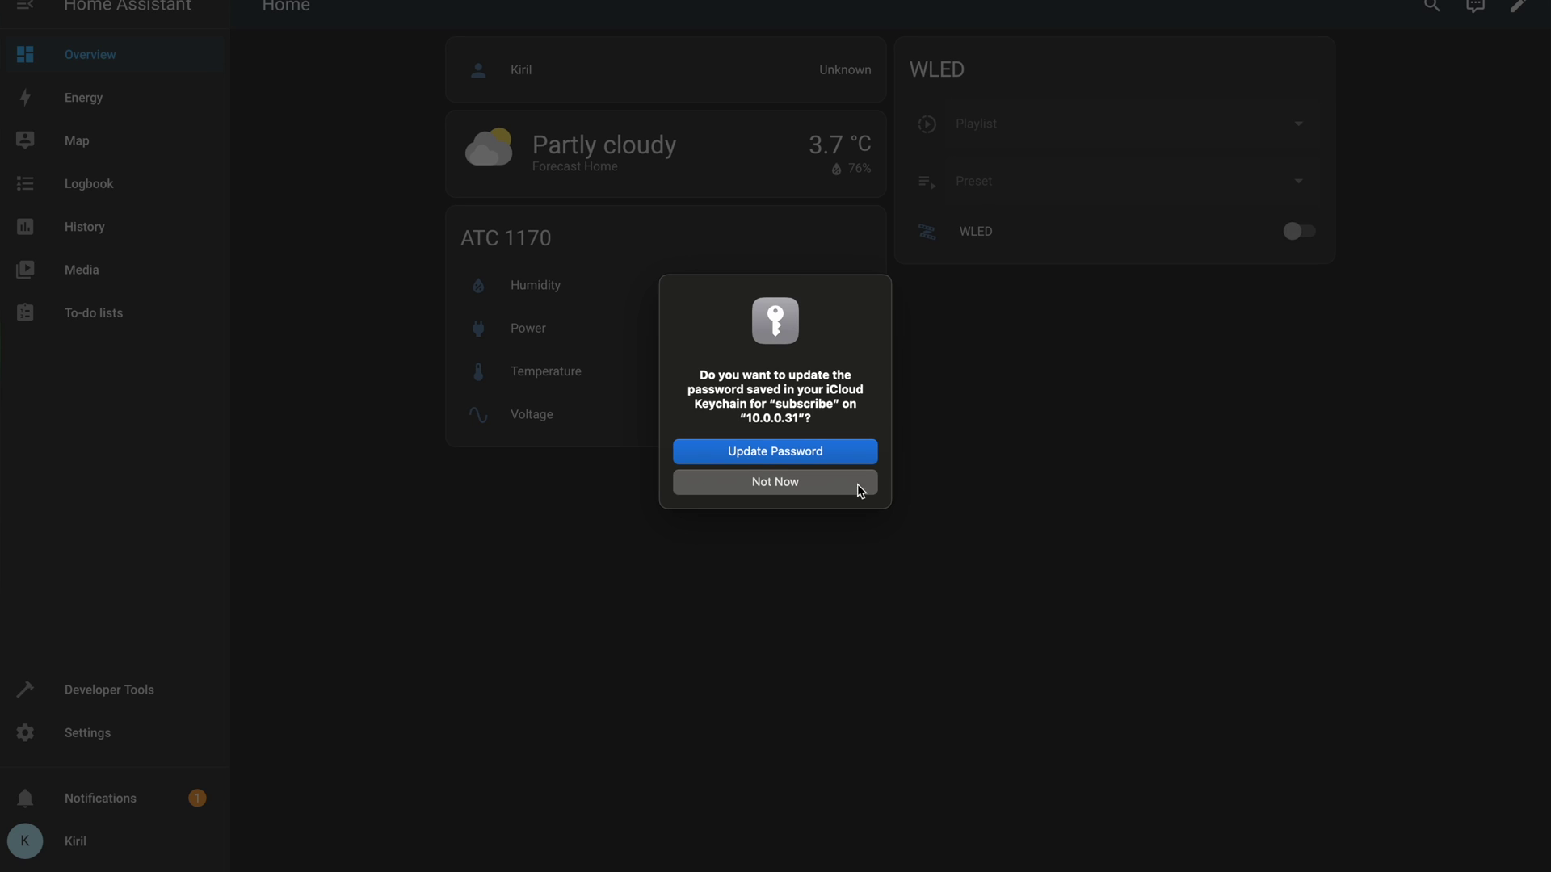
{"action": "left_click", "coordinate": [806, 480]}
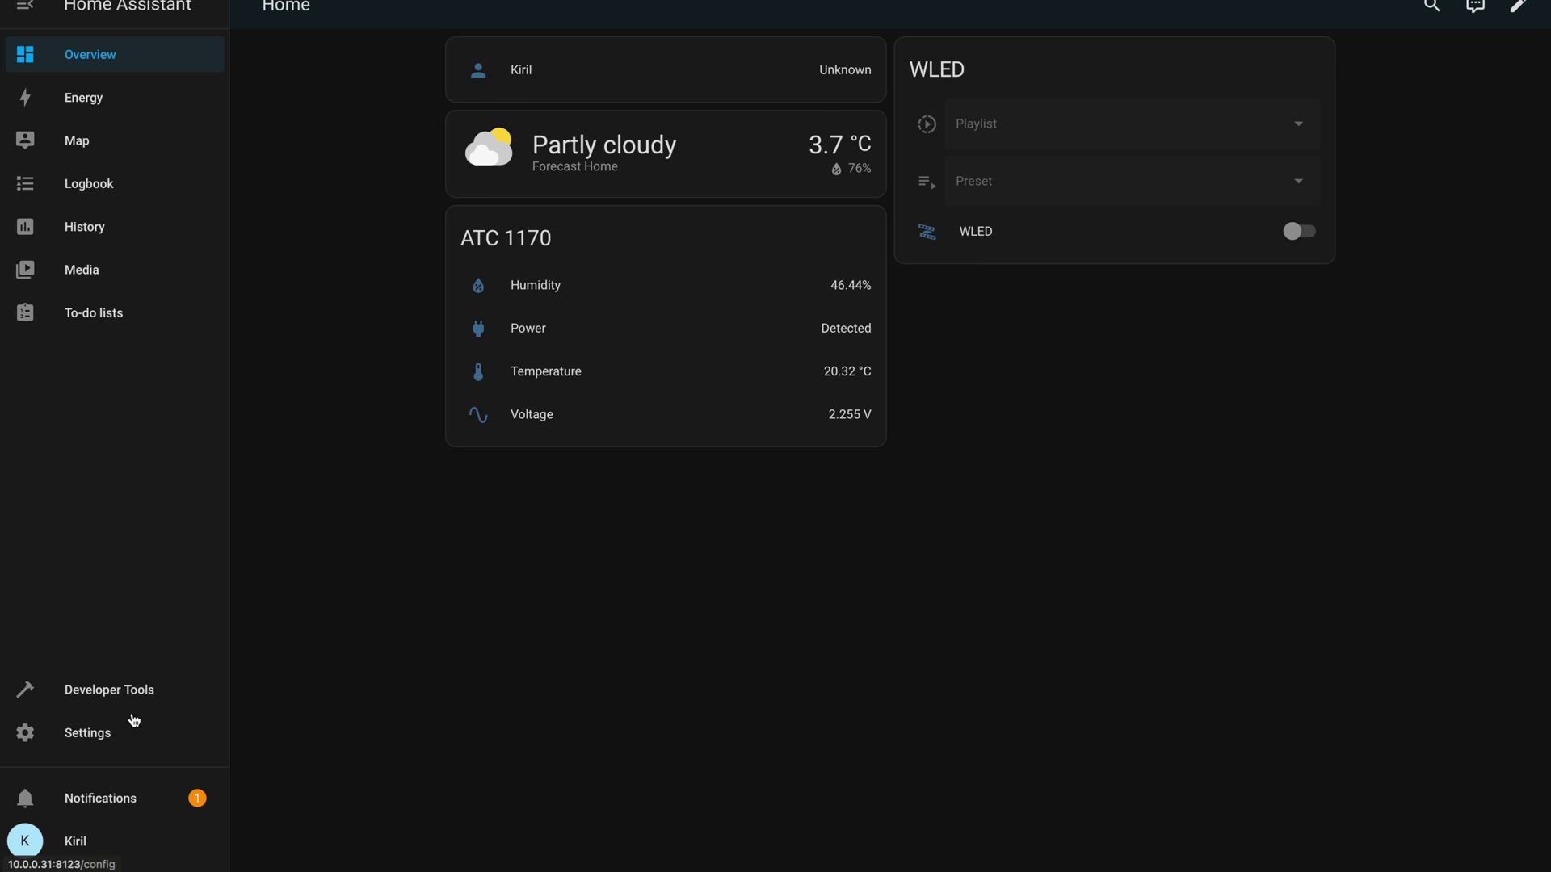
{"action": "left_click", "coordinate": [75, 847]}
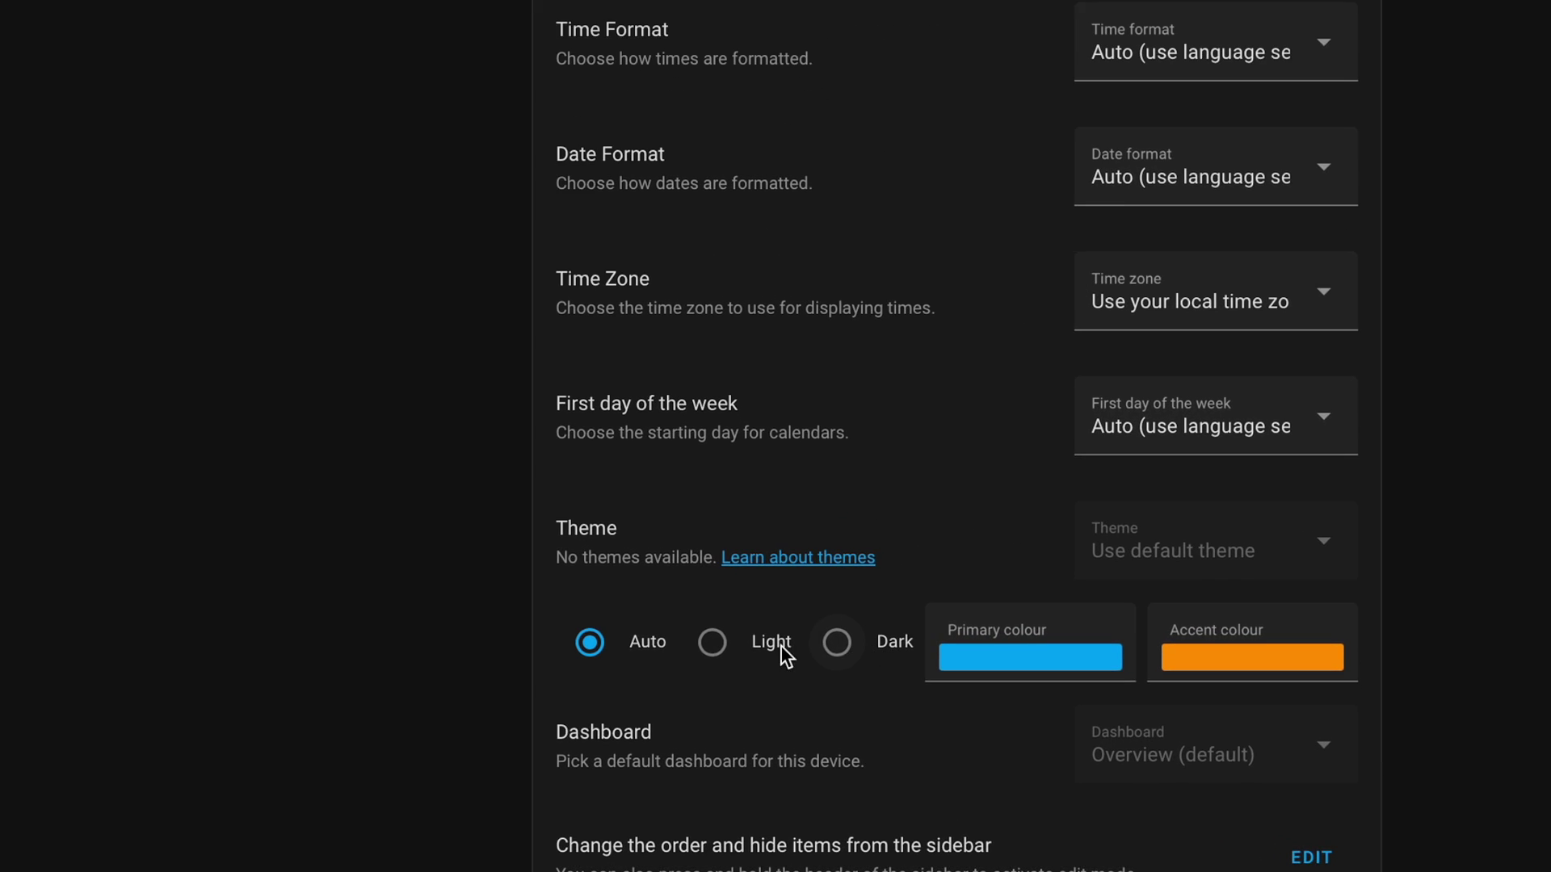
{"action": "left_click", "coordinate": [734, 722]}
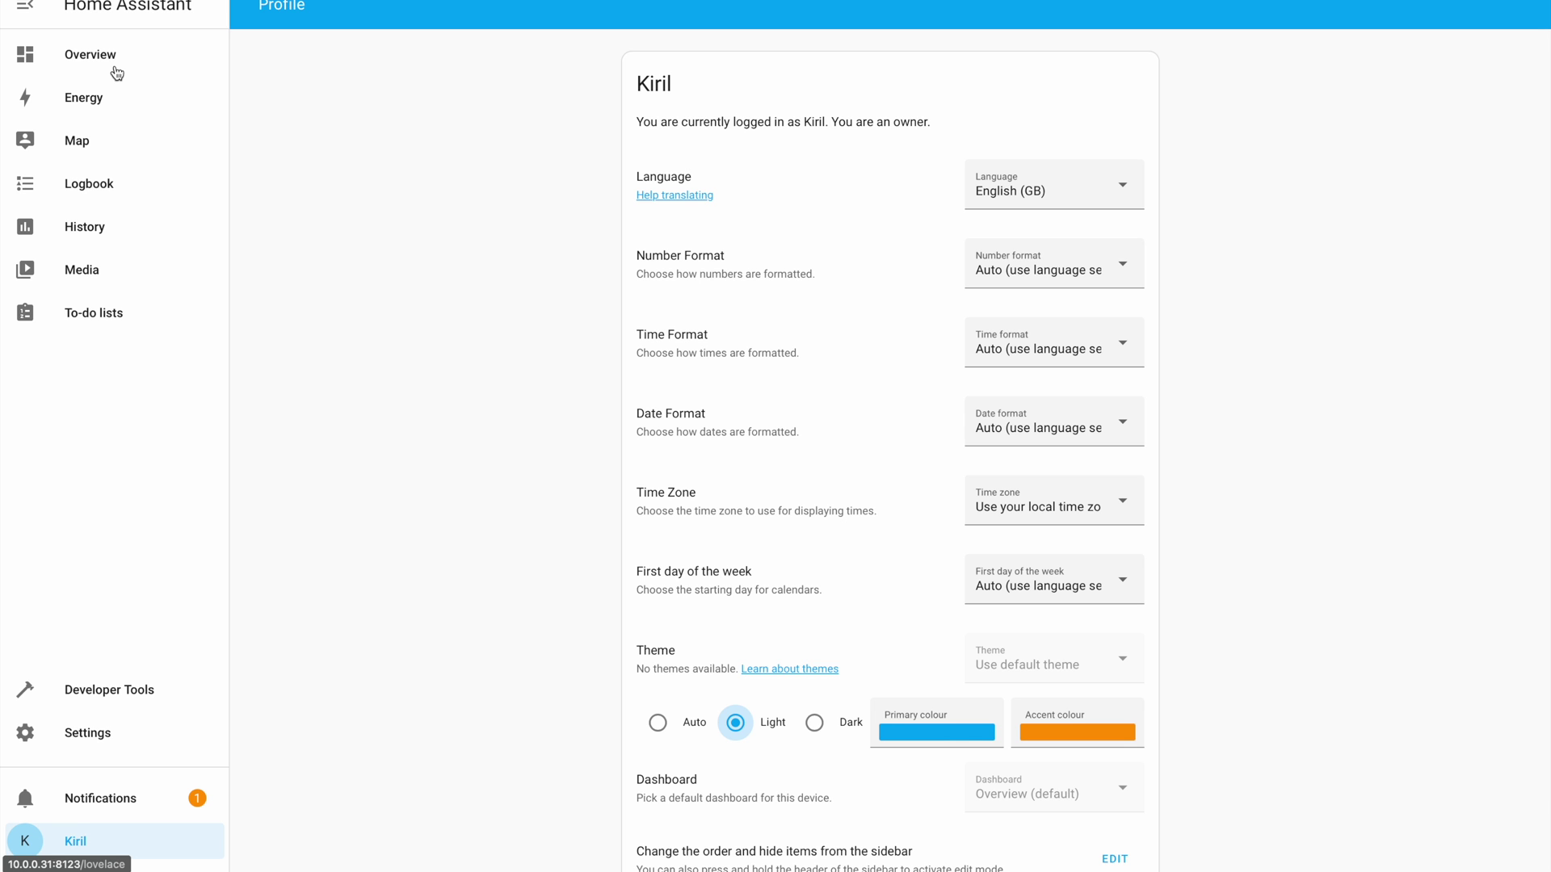
{"action": "left_click", "coordinate": [118, 73]}
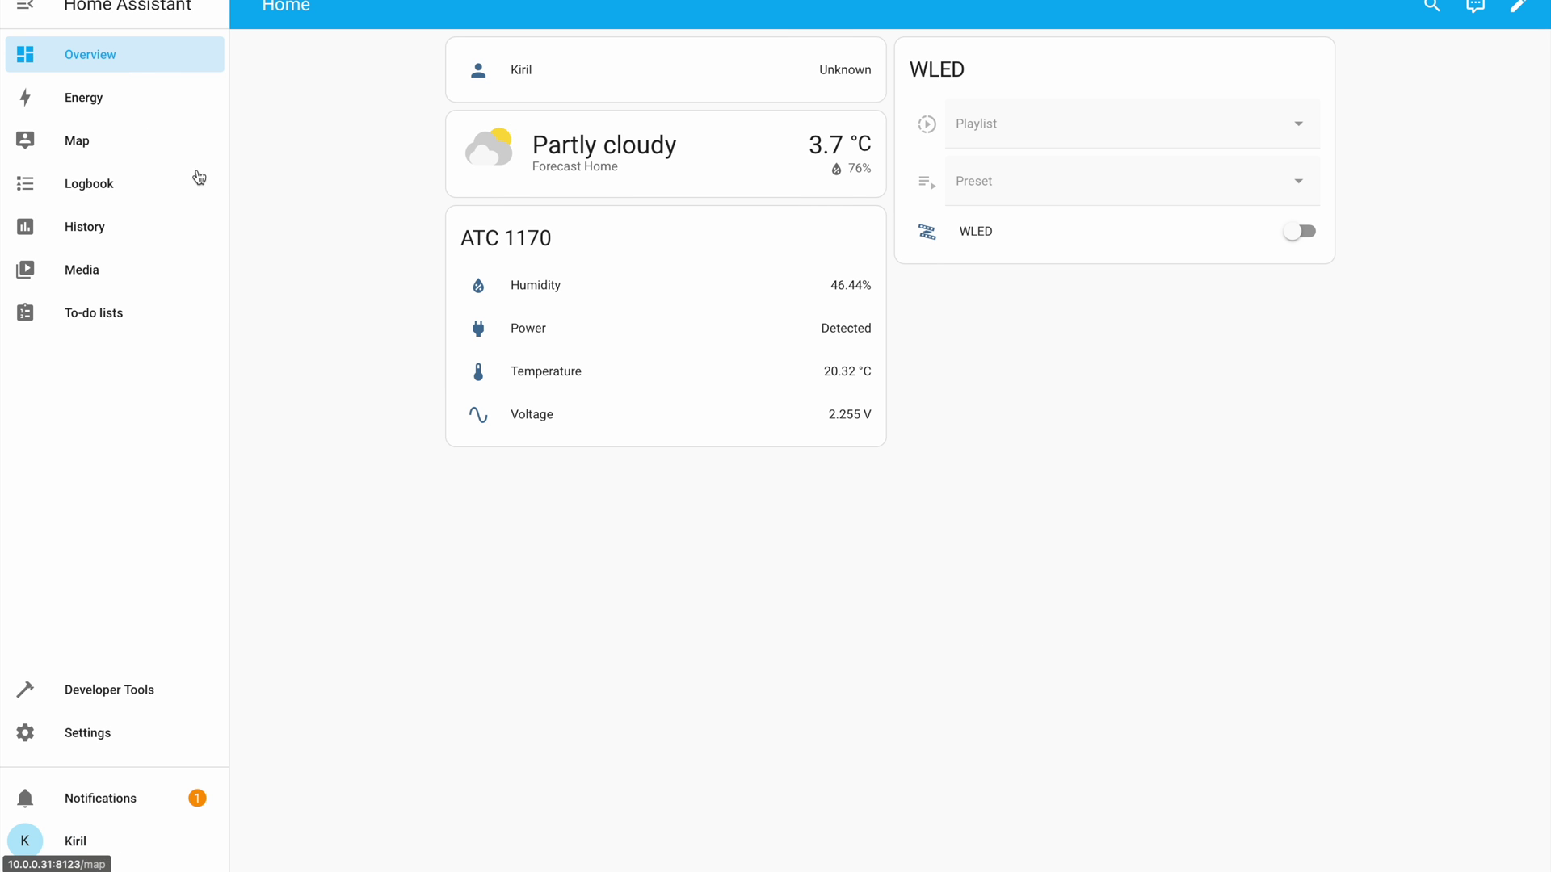